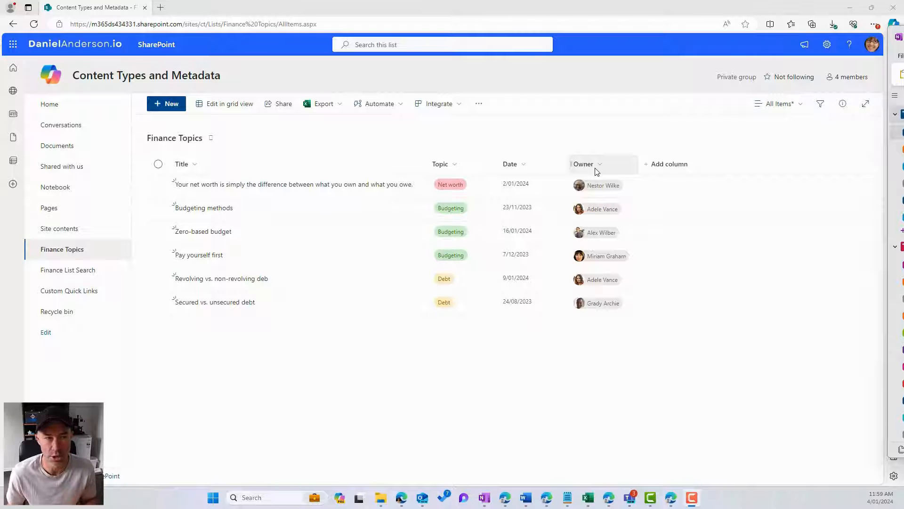
- Start a new Choice column in the Finance Topics list and name it FunctionalArea
click(669, 171)
scroll(669, 245, down, 1)
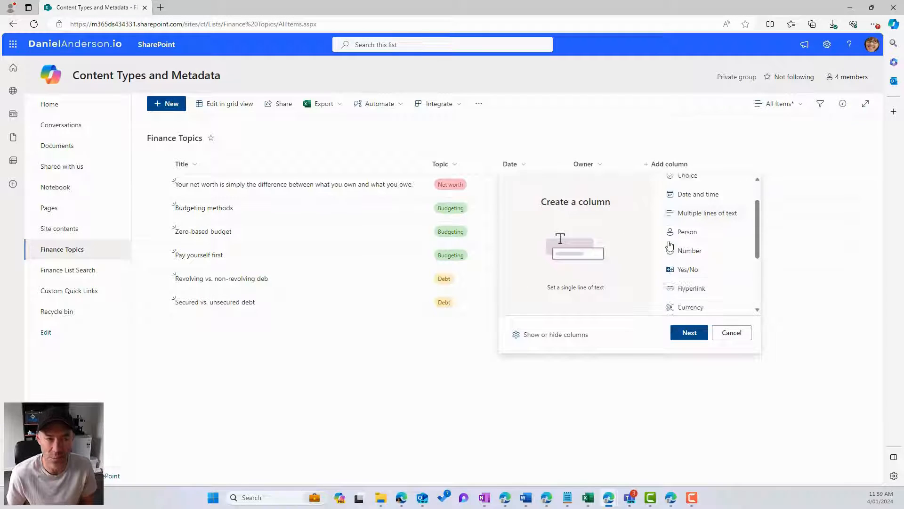
scroll(671, 245, up, 1)
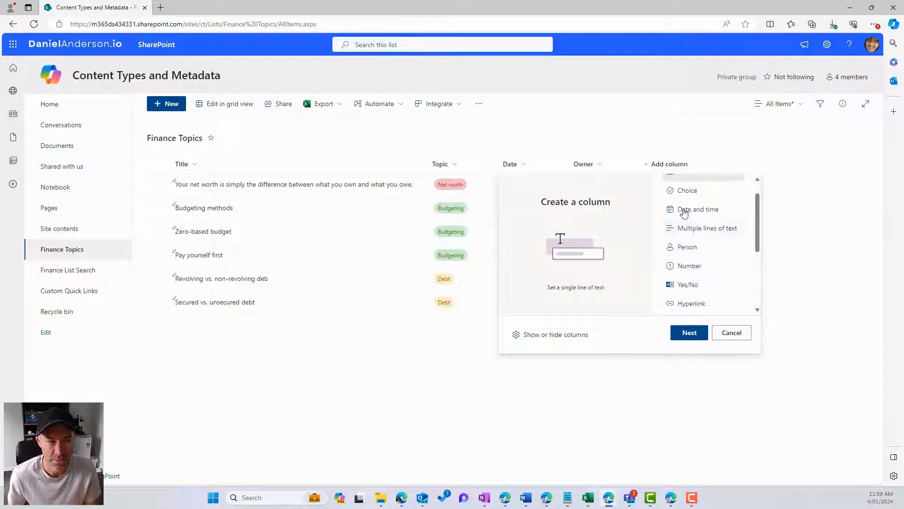
click(683, 193)
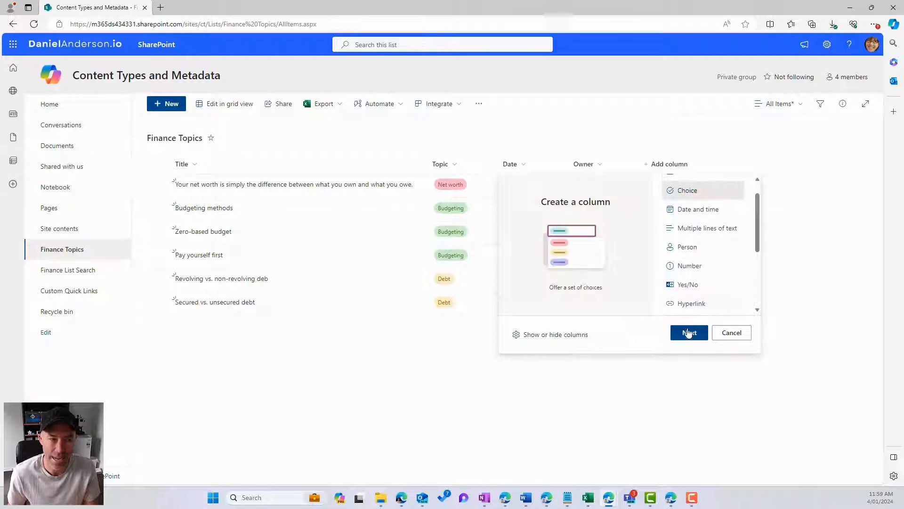
click(689, 332)
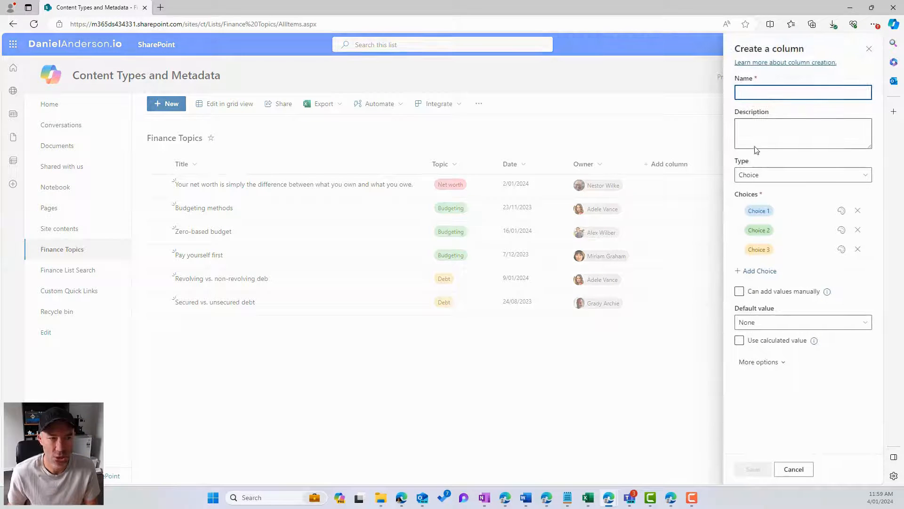
text(Fu)
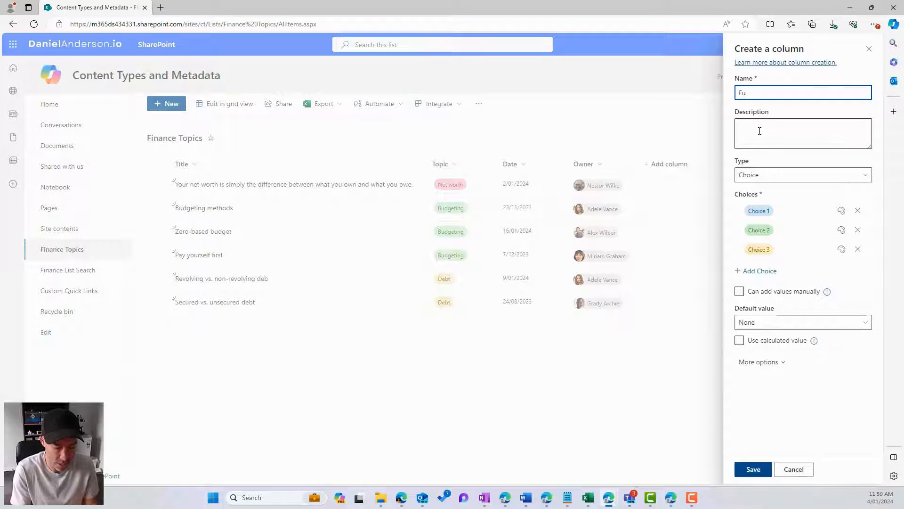
text(nctional)
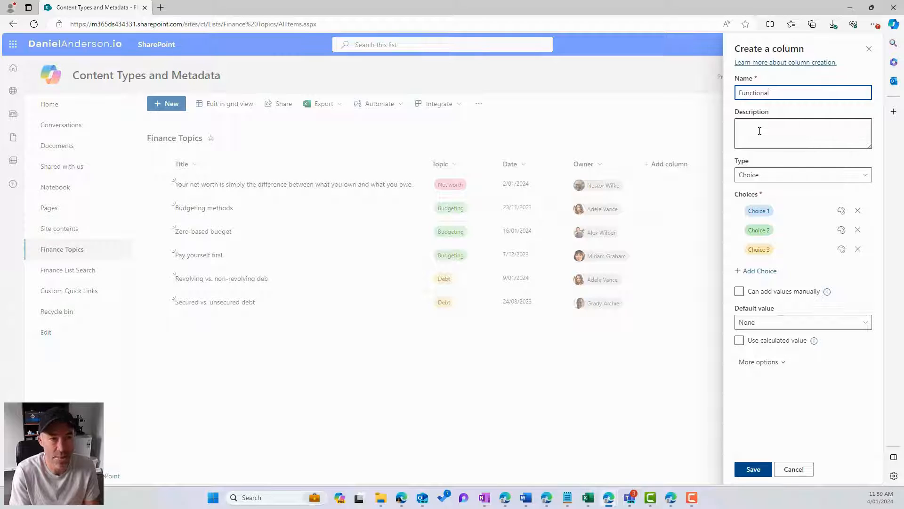
text(Area)
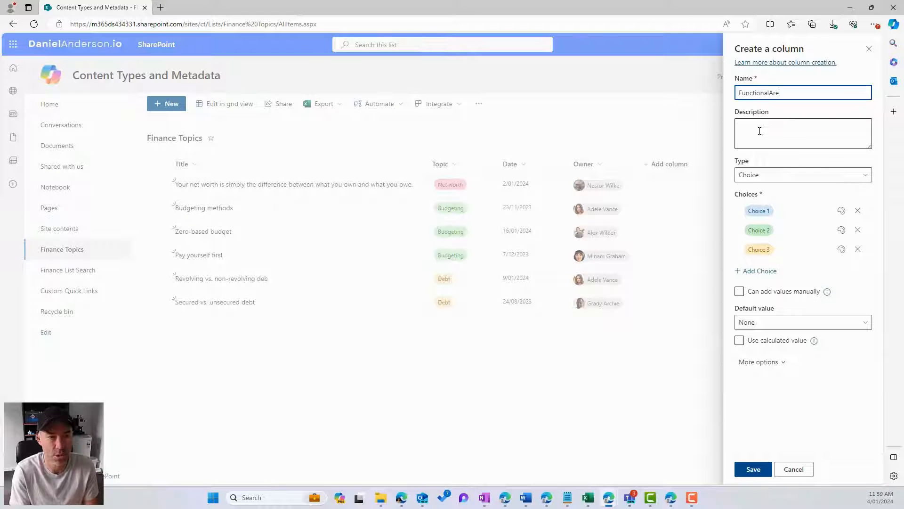
- Replace the three default choices of the FunctionalArea column with IT, Finance and HR
click(776, 215)
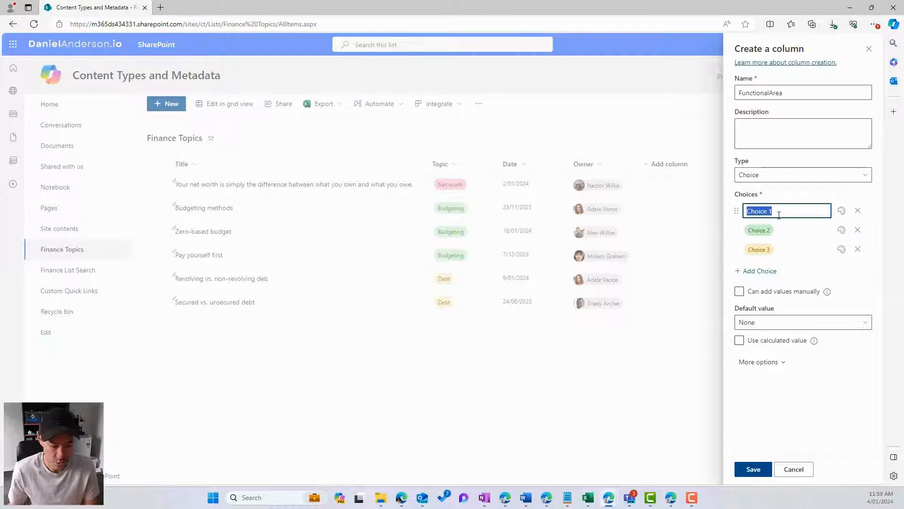
text(IT)
click(781, 231)
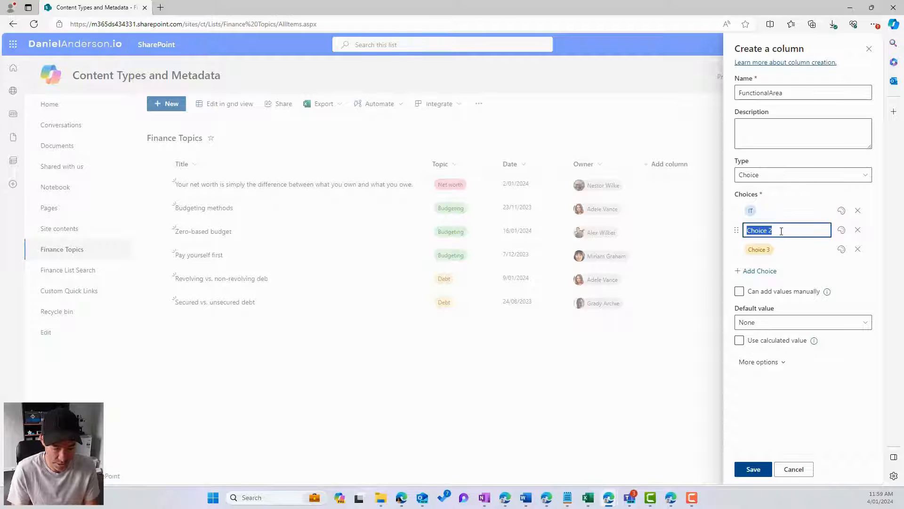
text(Financ)
key(BackSpace)
key(BackSpace)
key(BackSpace)
key(BackSpace)
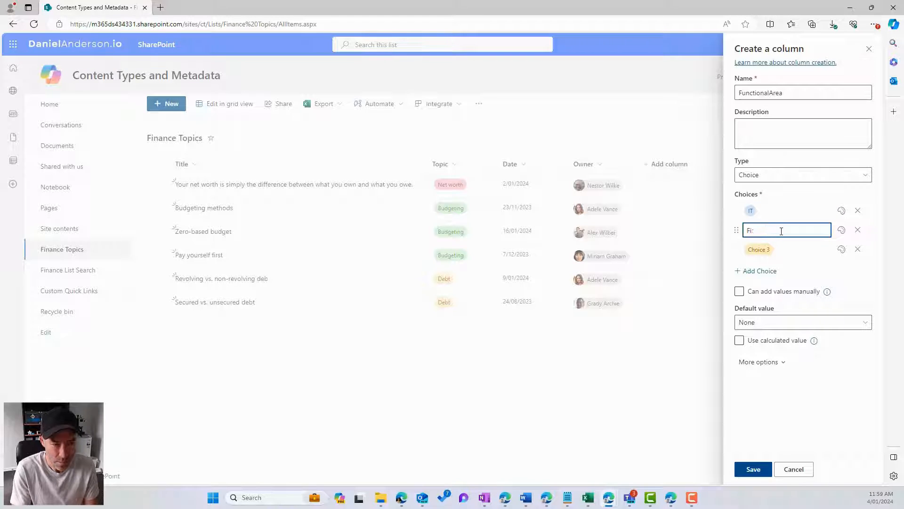
text(nance)
click(779, 248)
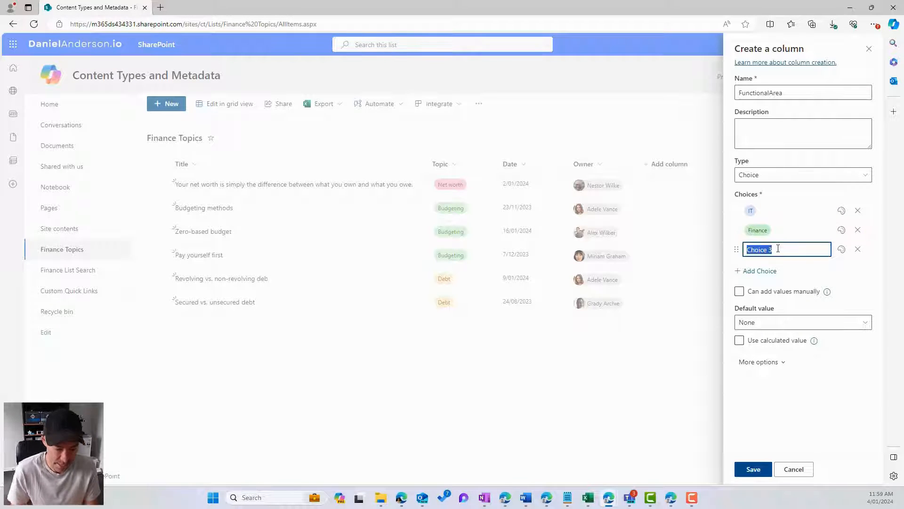
text(HR)
- Add a fourth choice named Legal to the FunctionalArea column and save the column
click(759, 271)
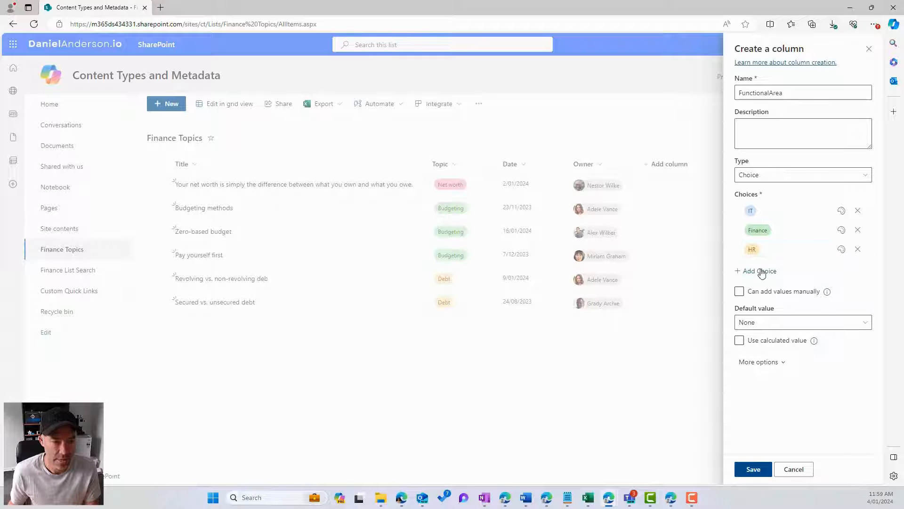
click(761, 268)
text(Legal)
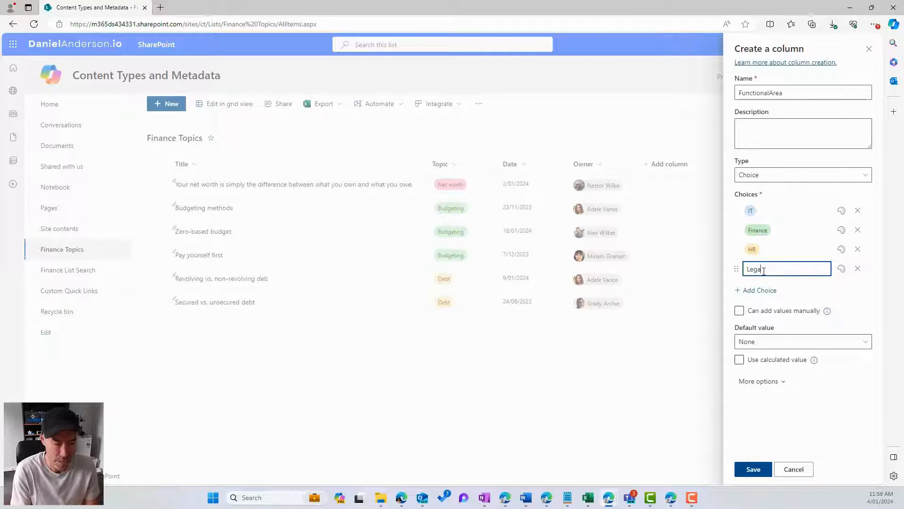
click(747, 475)
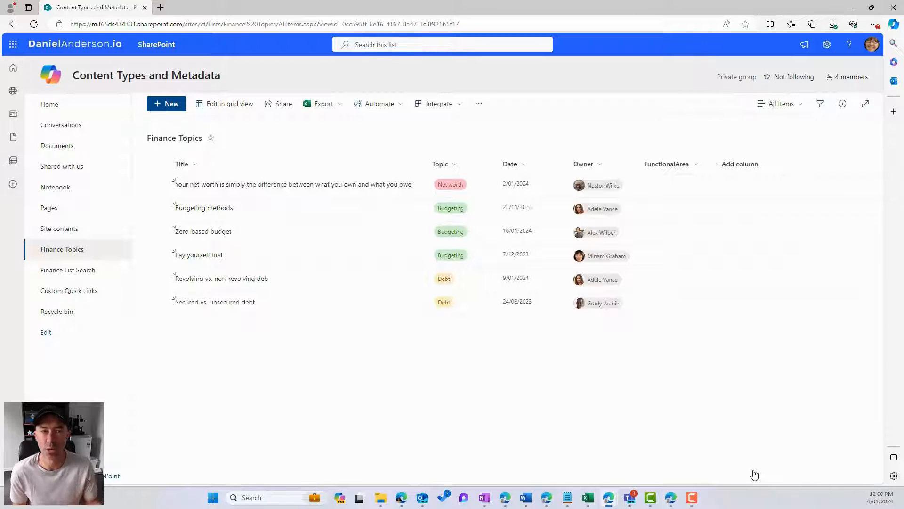
- Switch the list to grid editing and set FunctionalArea to IT for the net worth and Budgeting methods items
click(214, 111)
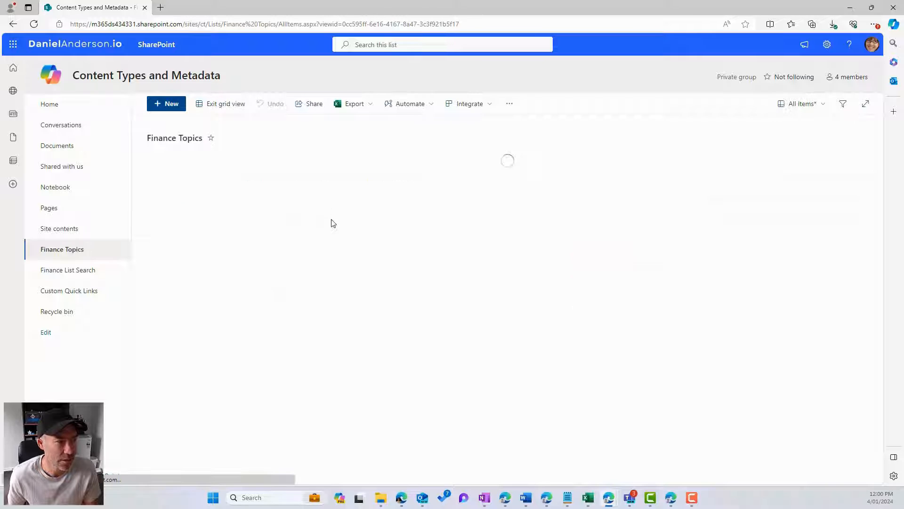
click(656, 195)
click(646, 193)
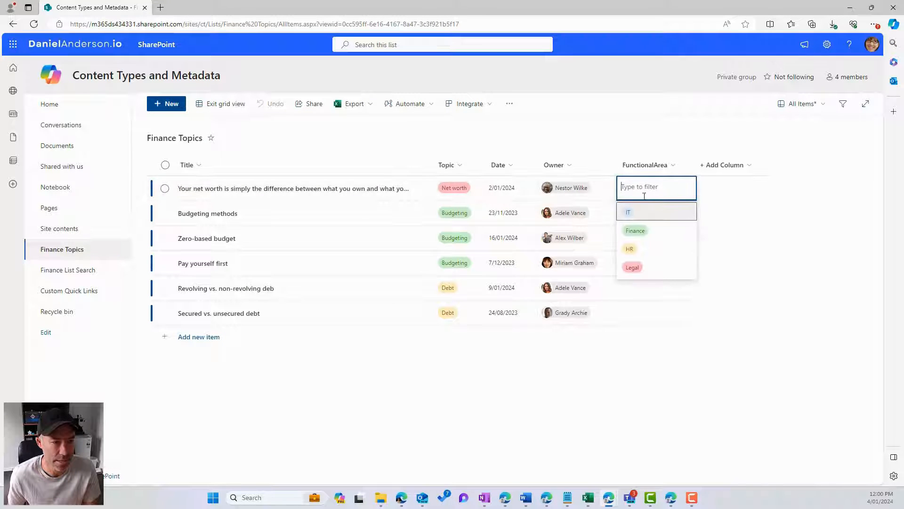
click(629, 212)
drag(696, 196, 694, 222)
- Set FunctionalArea to Finance for the Zero-based budget and Pay yourself first items
click(682, 246)
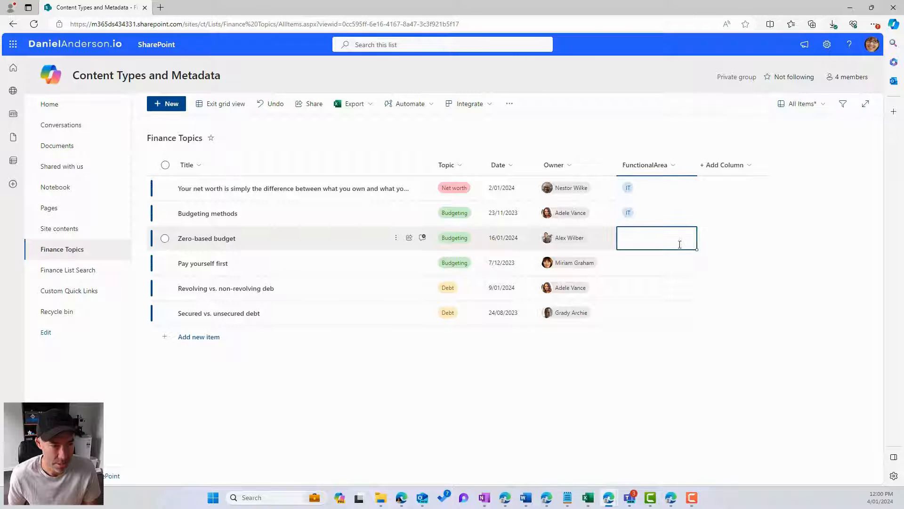
click(680, 244)
click(678, 279)
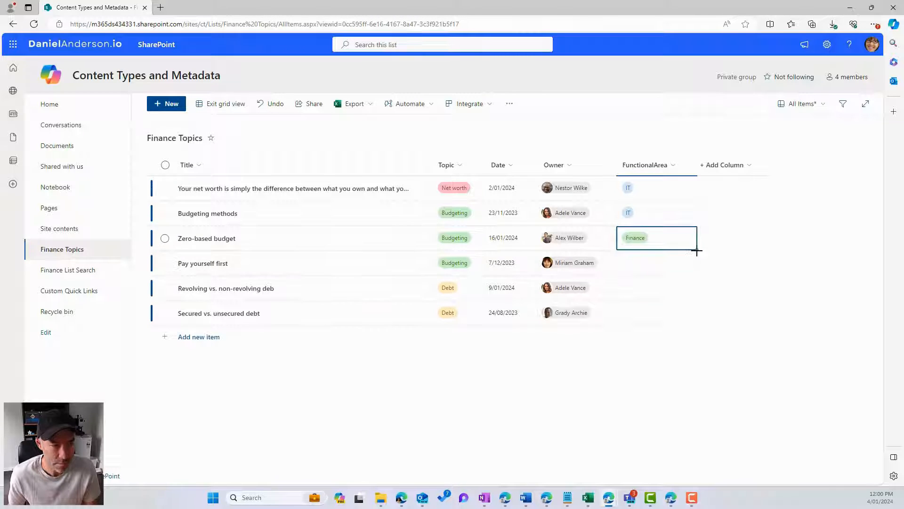
drag(697, 251, 672, 285)
- Set FunctionalArea to Legal for the two Debt items at the end of the list
click(650, 292)
click(650, 291)
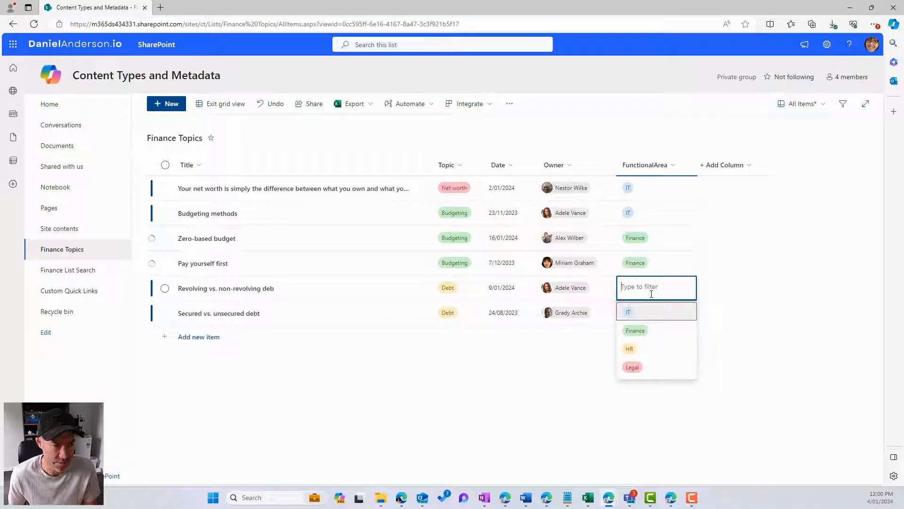
click(637, 367)
drag(695, 299, 694, 323)
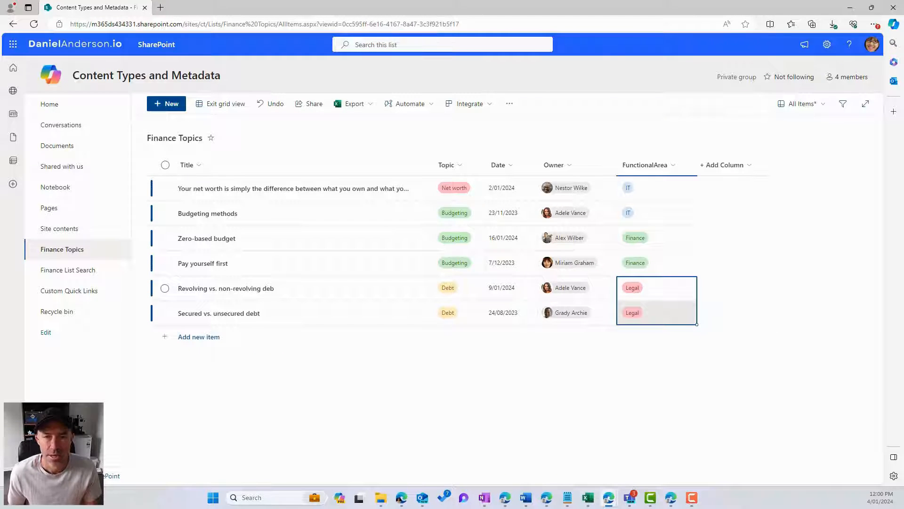
key(alt+Tab)
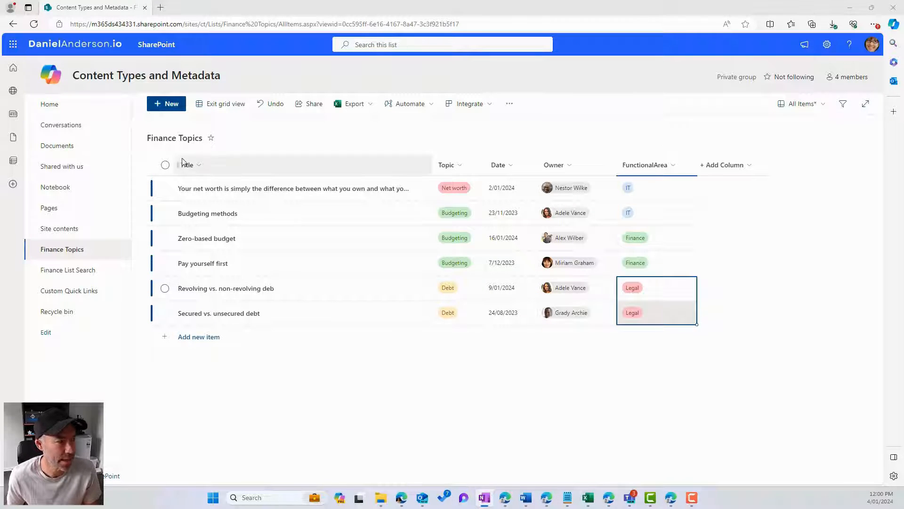
key(alt+Tab)
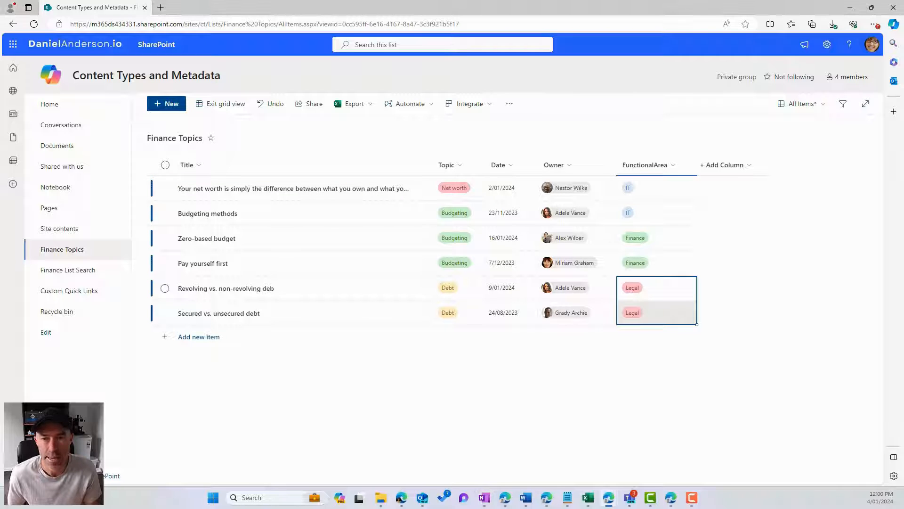
key(alt+Tab)
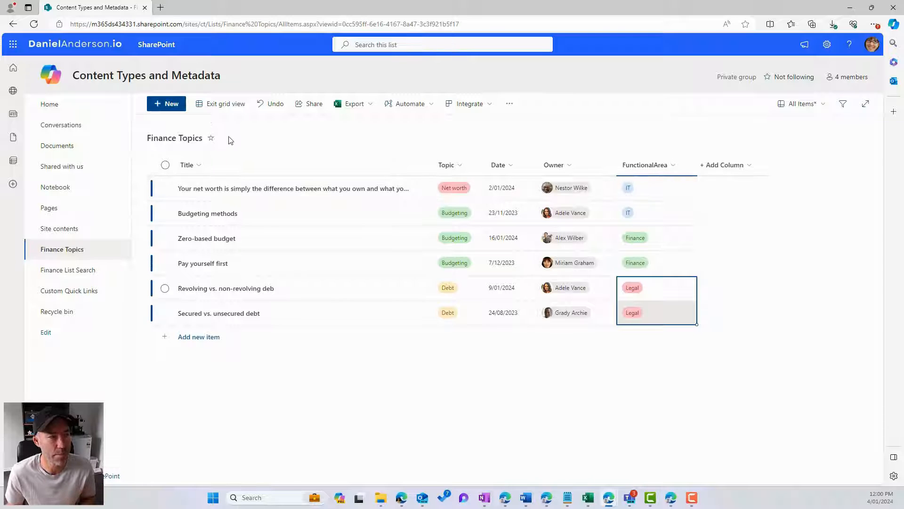
- Exit grid editing and open the Search and offline availability page of the site's full settings
click(222, 108)
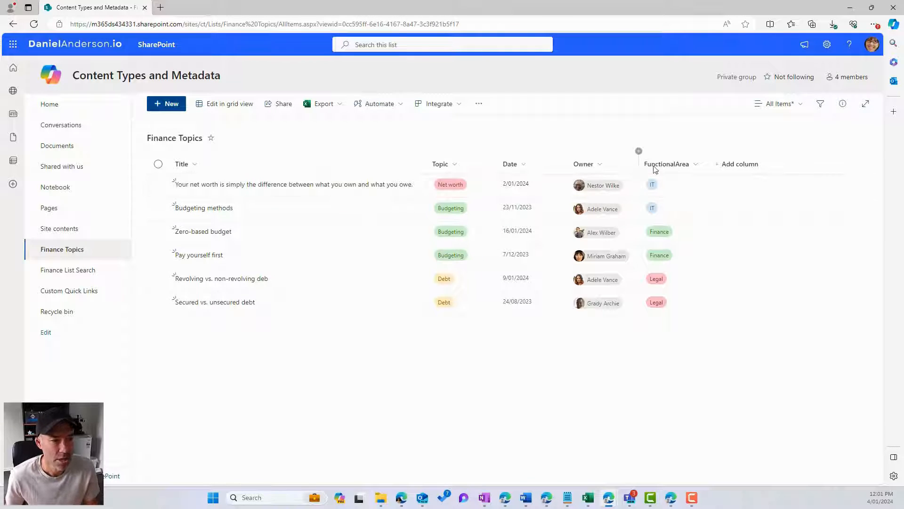
click(828, 44)
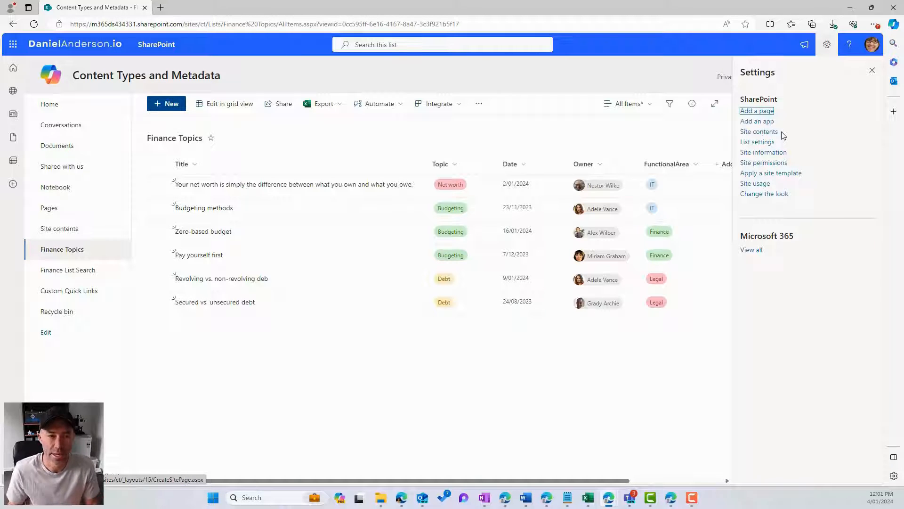
click(764, 153)
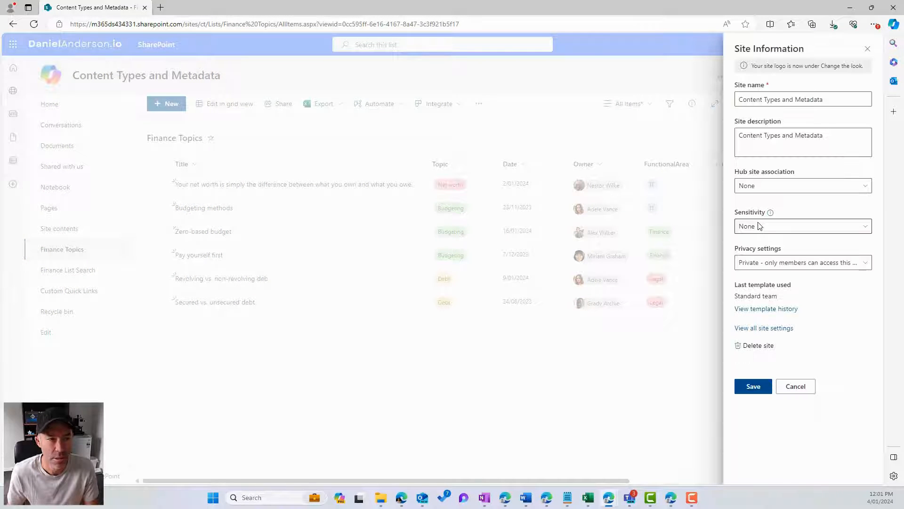
click(765, 330)
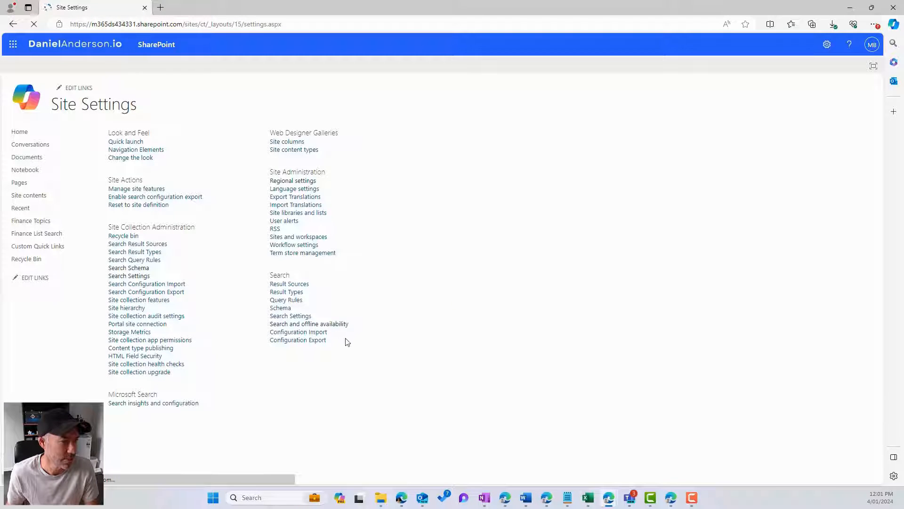
click(292, 326)
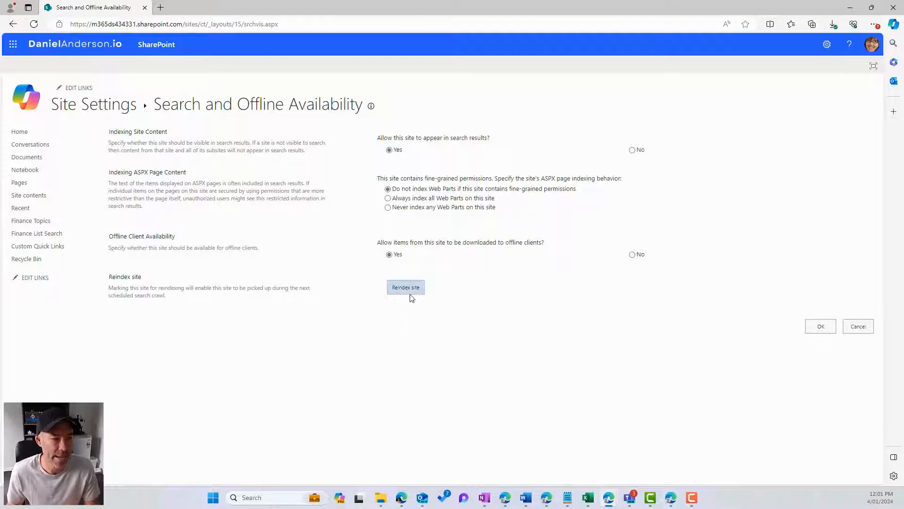
- Request a reindex of the site and confirm the search and offline availability settings
drag(109, 290, 218, 296)
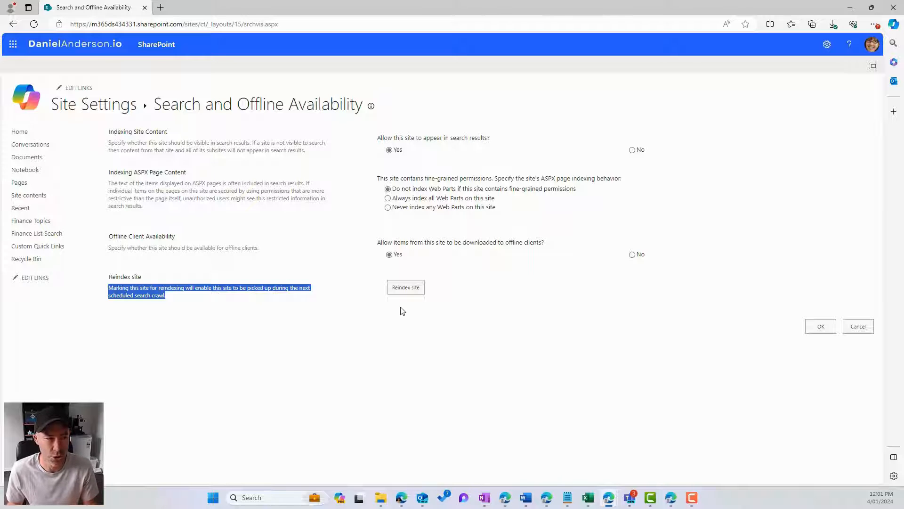
click(411, 291)
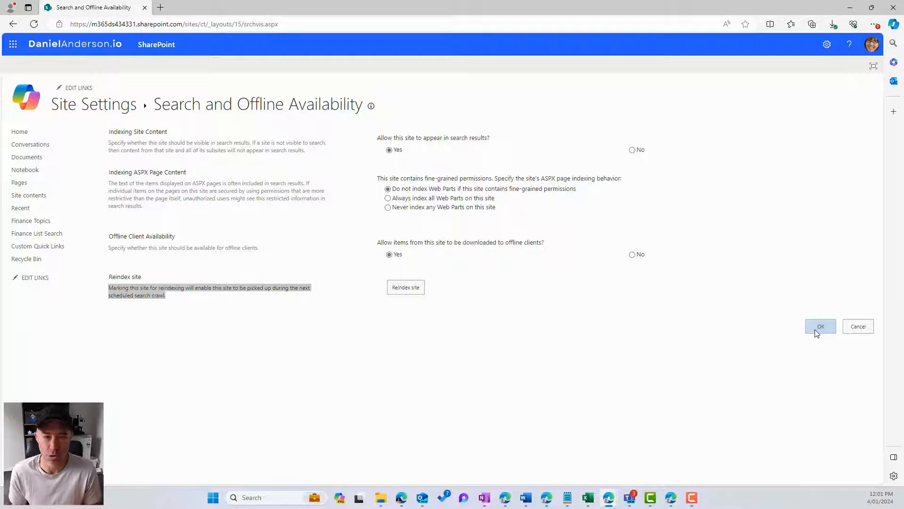
click(818, 330)
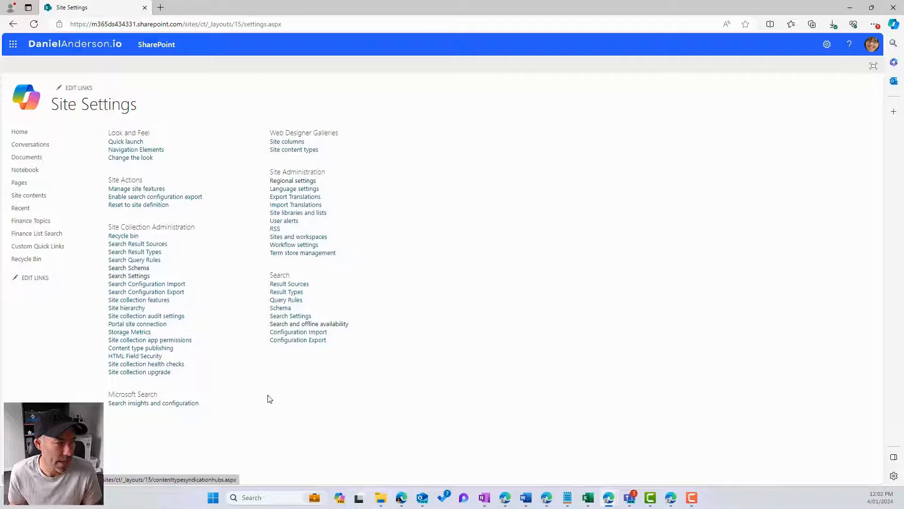
- Open the site collection's search schema at its list of managed properties
click(128, 268)
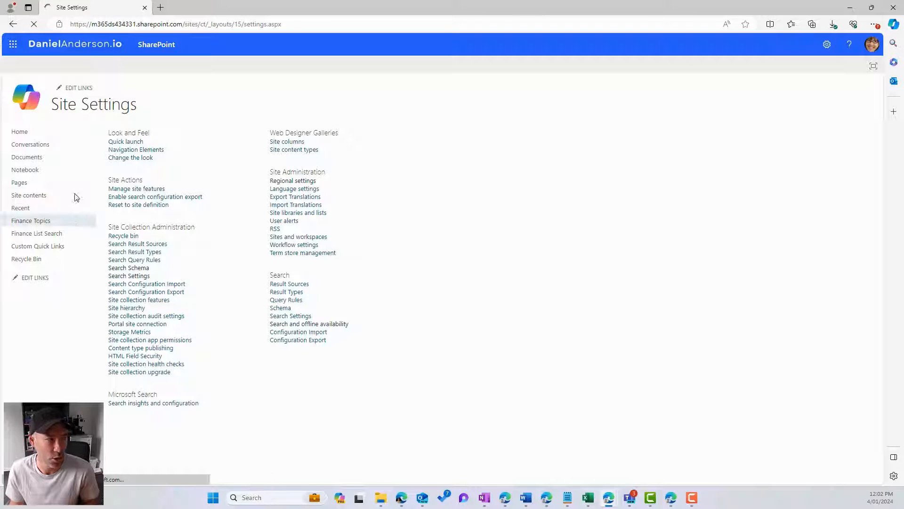
click(138, 268)
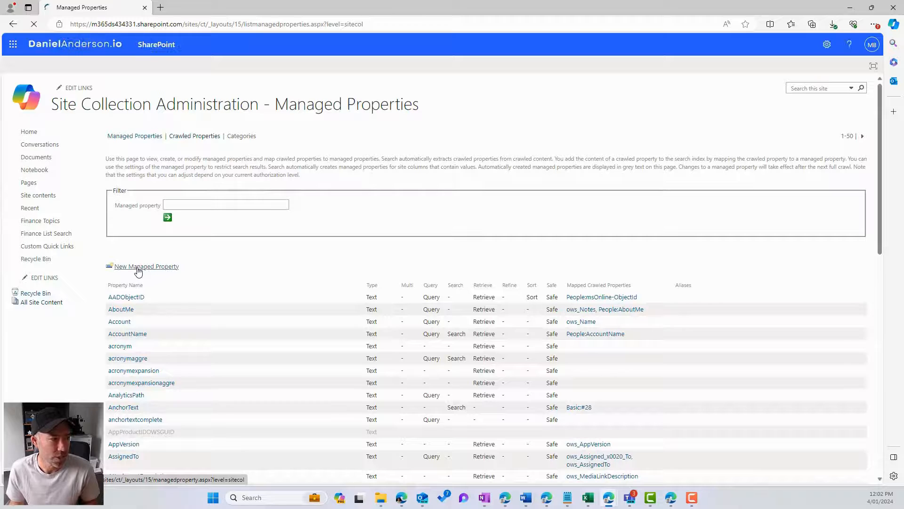
click(183, 258)
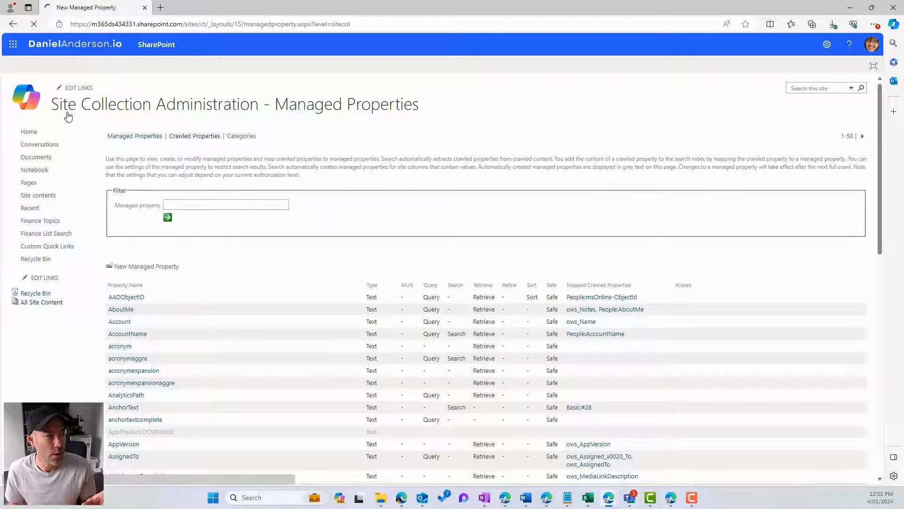
click(19, 28)
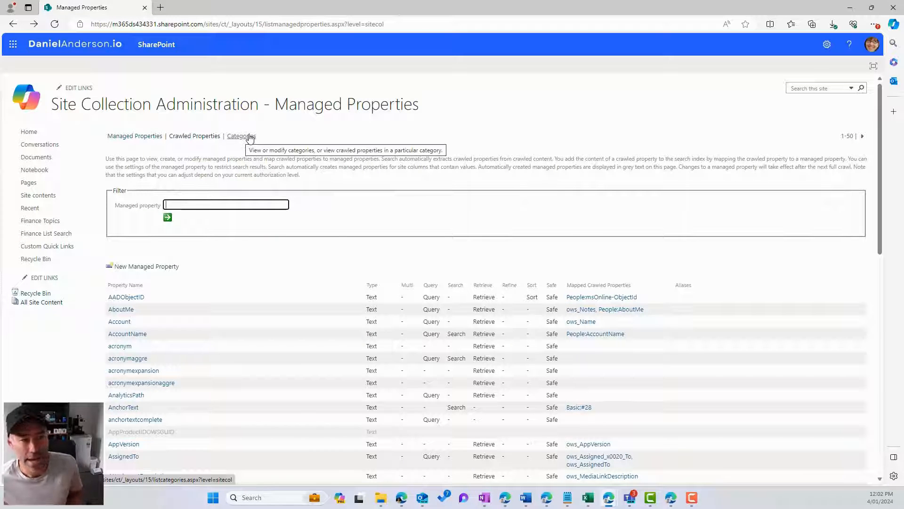
- Search the site collection's crawled properties for FunctionalArea
click(195, 139)
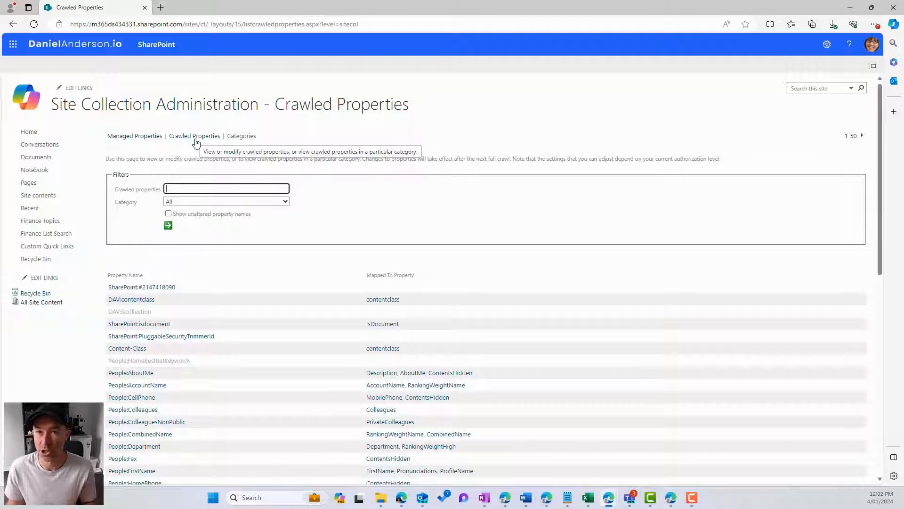
click(192, 186)
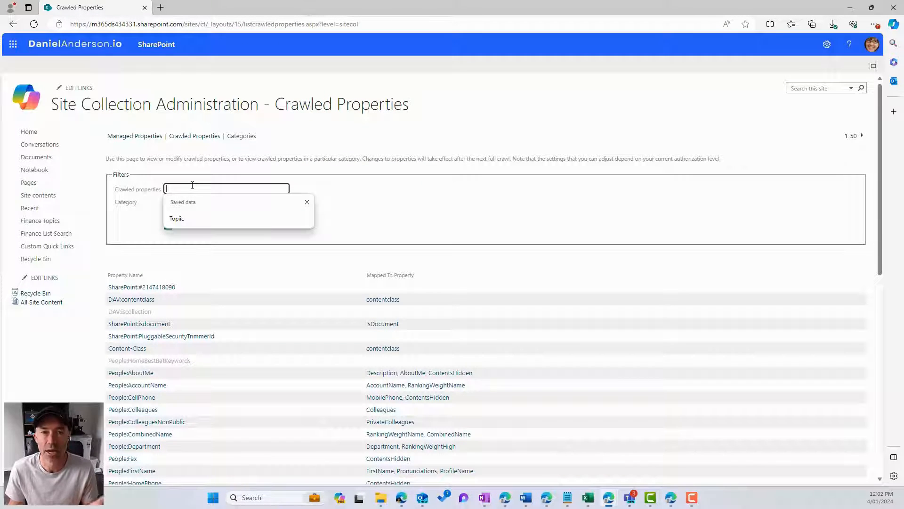
text(F)
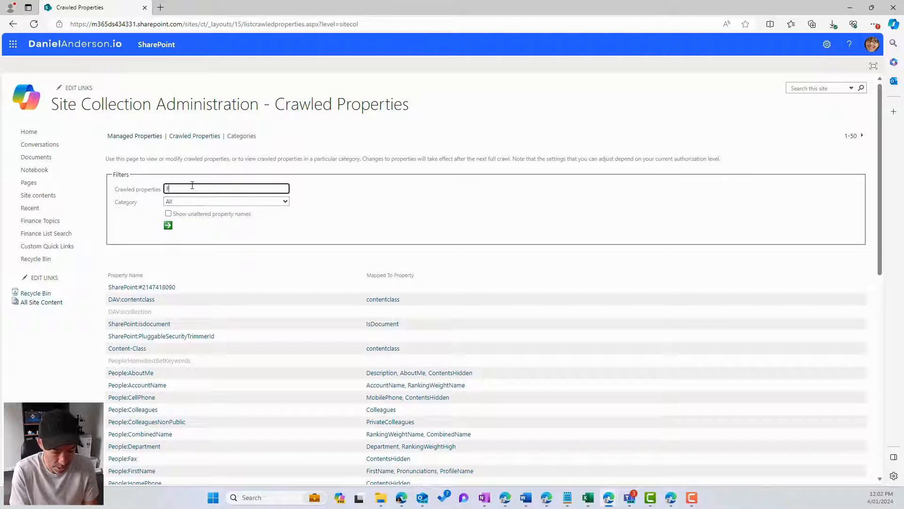
text(unctional)
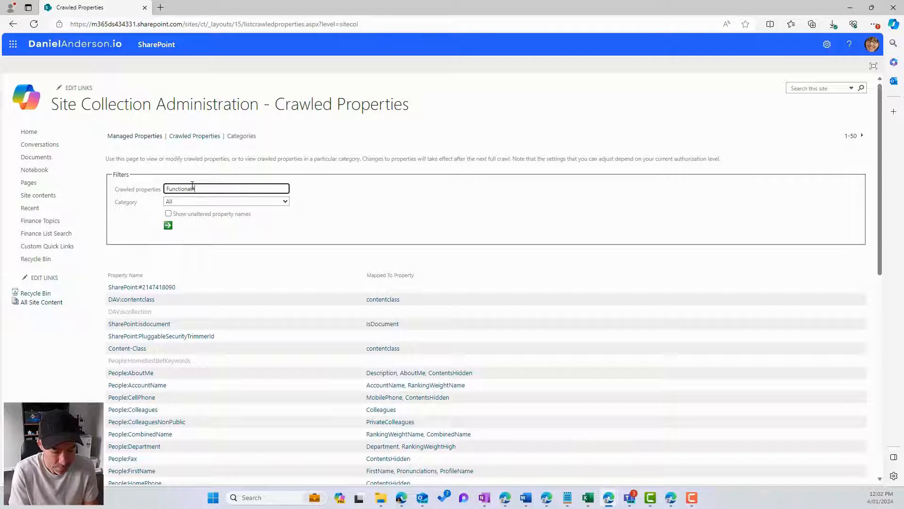
text(Area)
key(BackSpace)
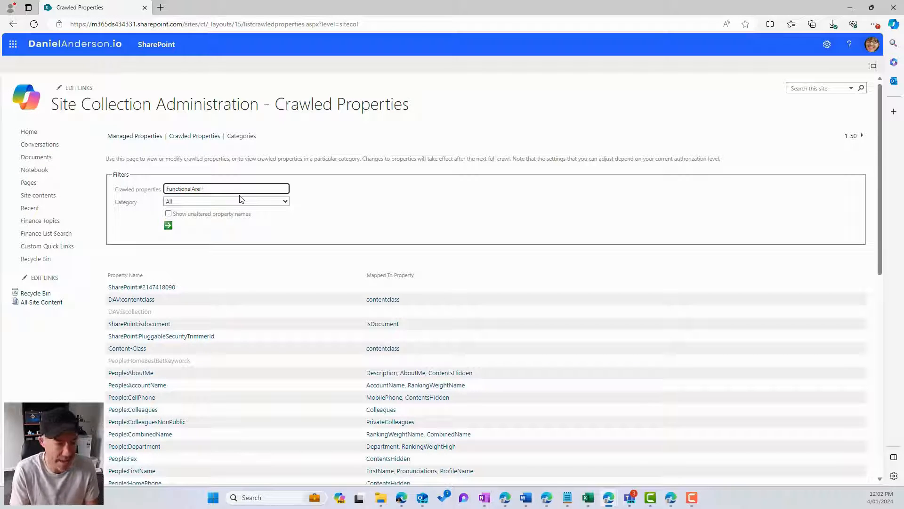
text(a)
click(168, 225)
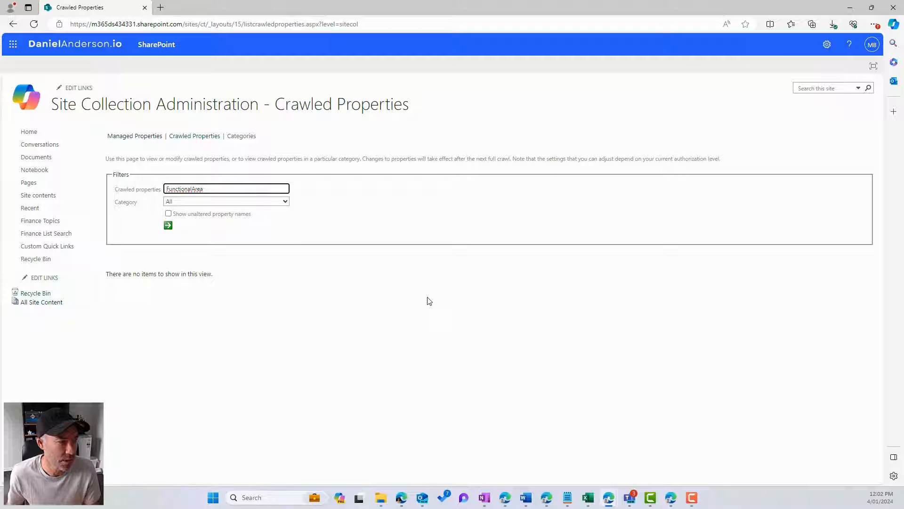
- Open the Finance Topics list in a new browser tab and check its column names
click(53, 225)
right_click(52, 225)
click(80, 230)
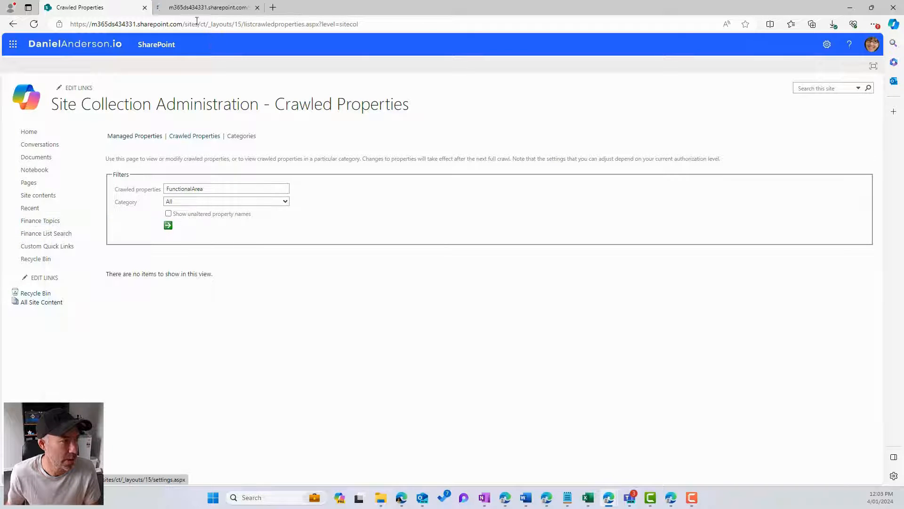
click(203, 7)
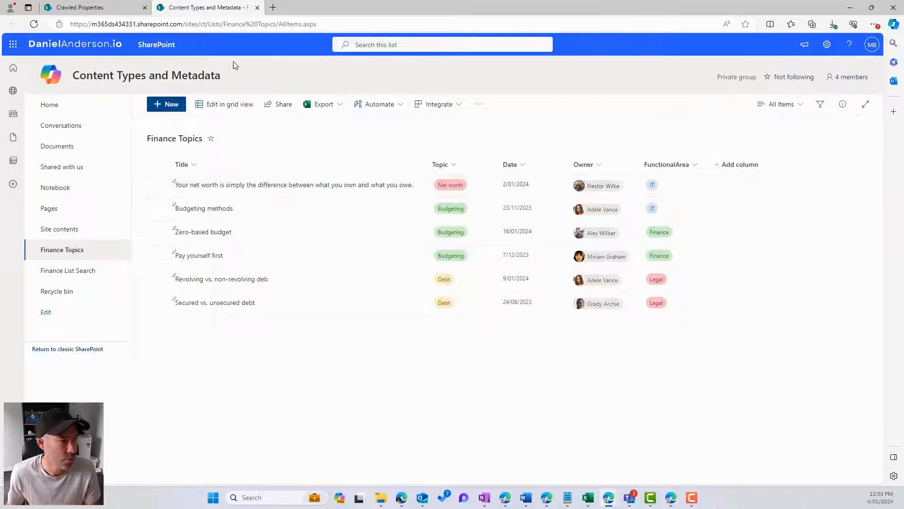
- Search the crawled properties for Topiic and compare the mapped property with the Topic column in the Finance Topics list
click(81, 9)
double_click(214, 190)
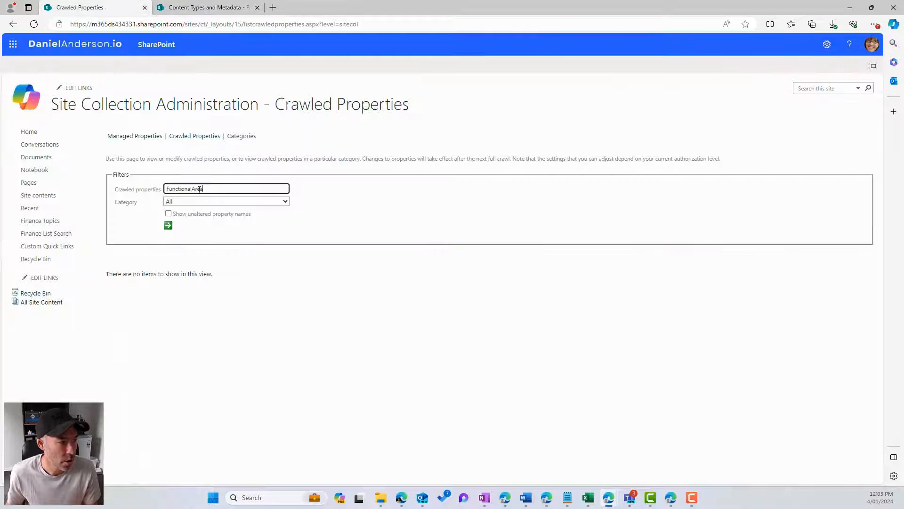
text(T)
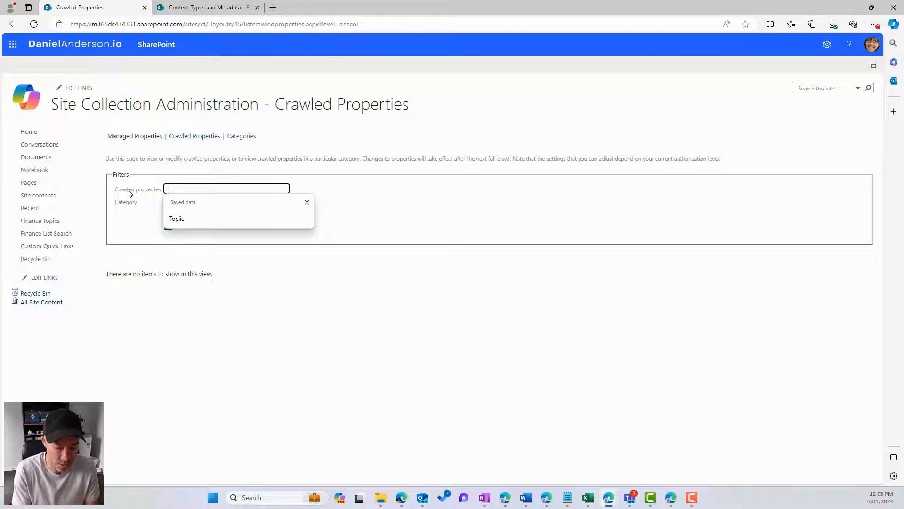
text(opiic)
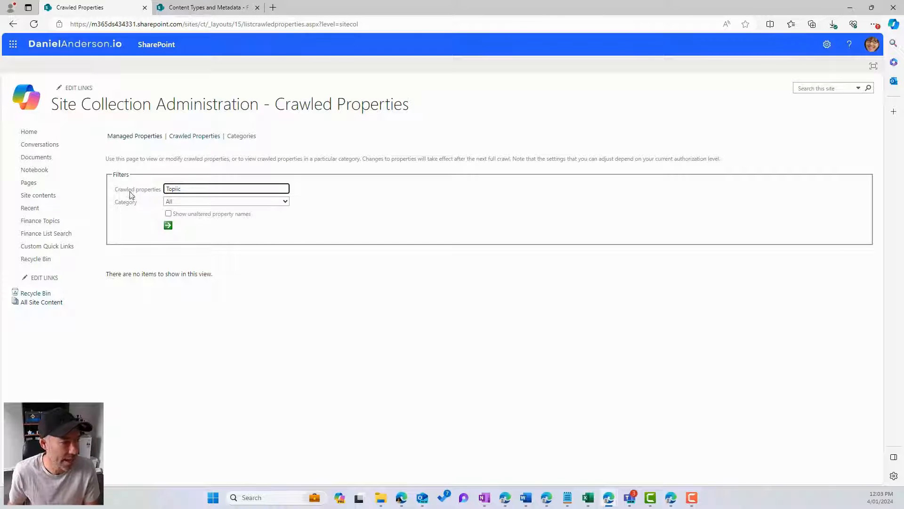
click(168, 225)
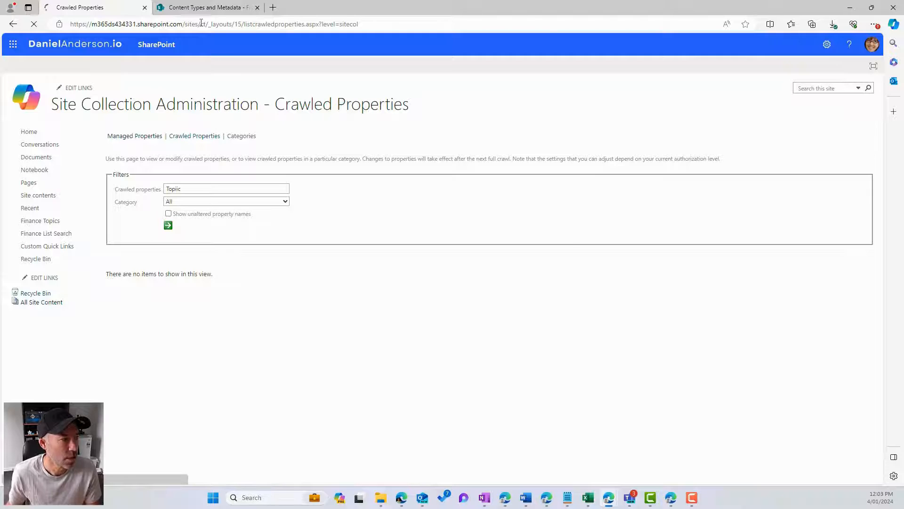
click(203, 8)
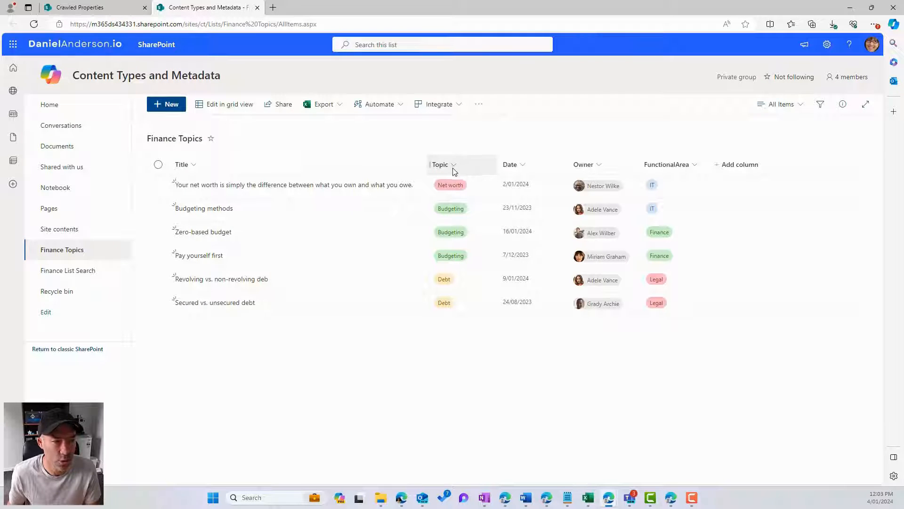
click(94, 8)
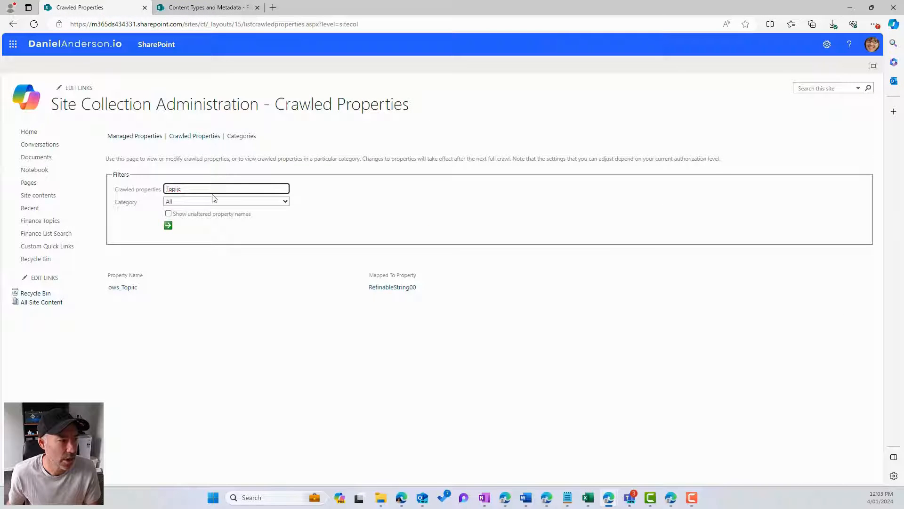
drag(184, 189, 161, 189)
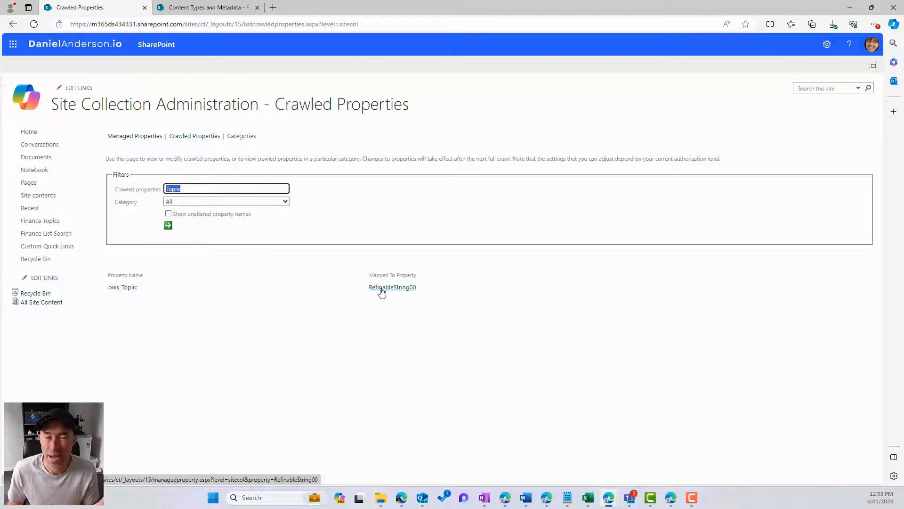
- Filter the managed properties by Department and examine the Department property's query, retrieve, refine and sort settings
click(134, 137)
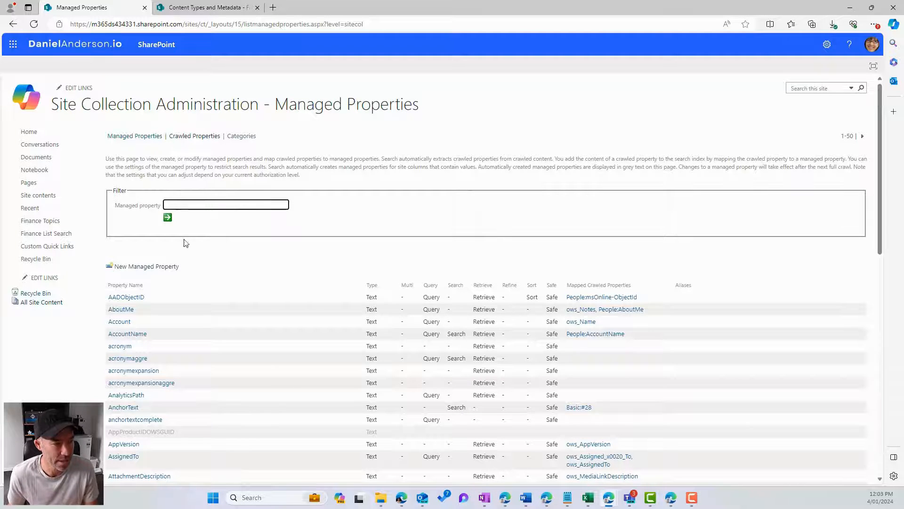
scroll(226, 277, down, 3)
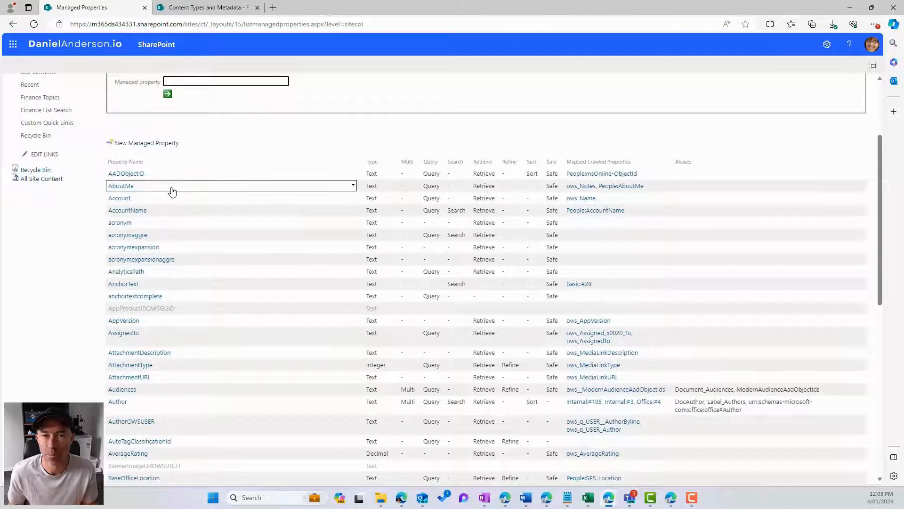
scroll(172, 191, down, 9)
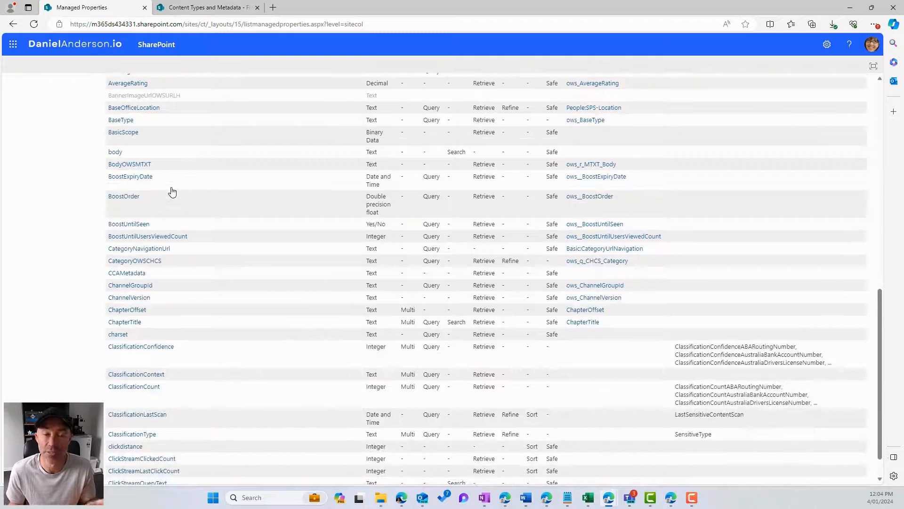
scroll(171, 191, up, 12)
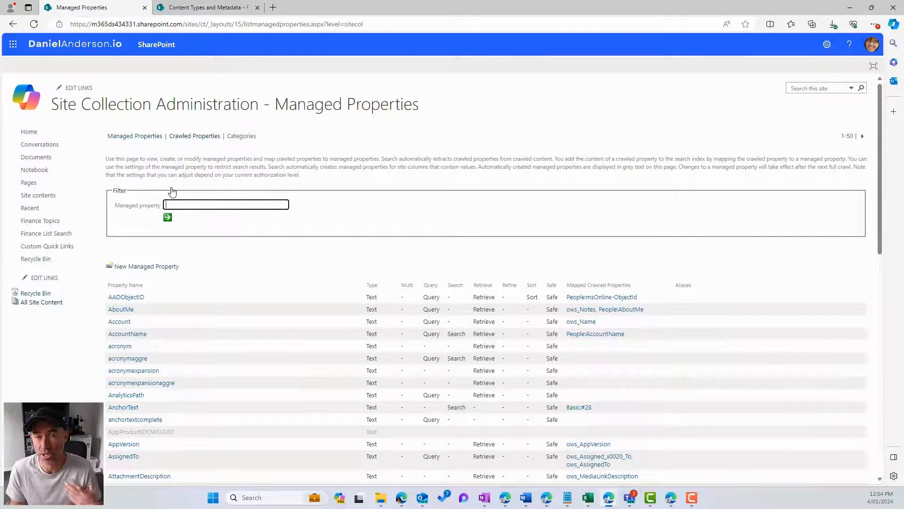
click(181, 205)
text(De)
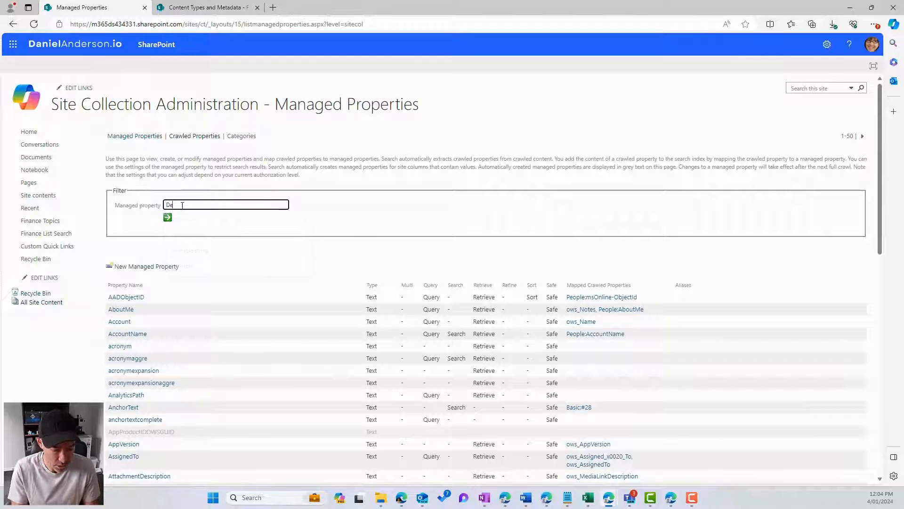
text(partment)
key(Return)
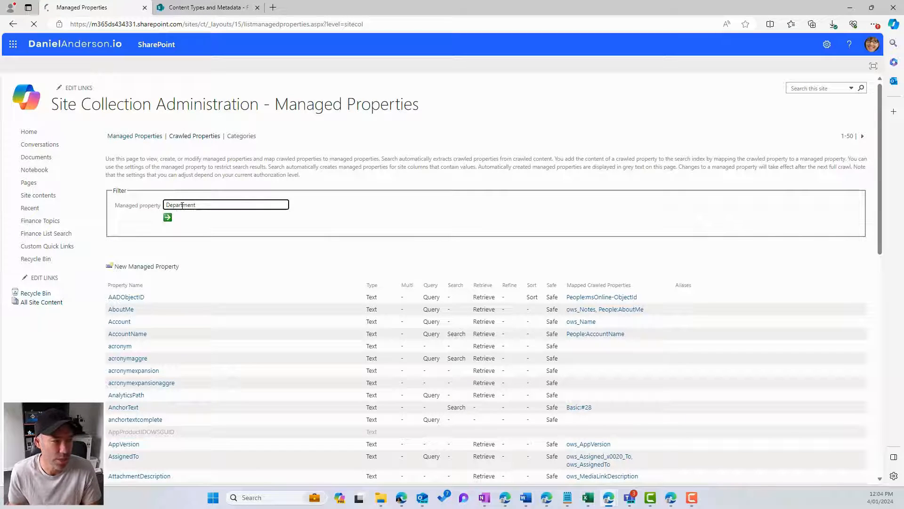
click(168, 219)
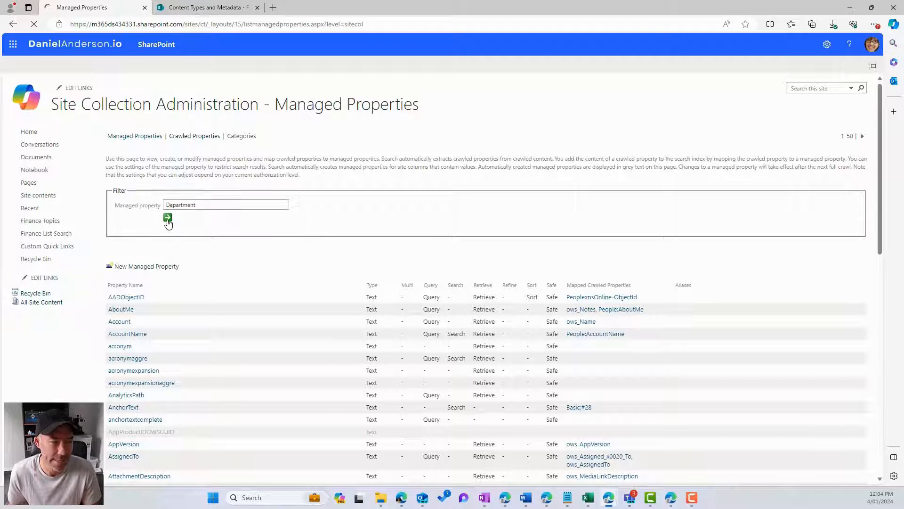
mouse_move(124, 301)
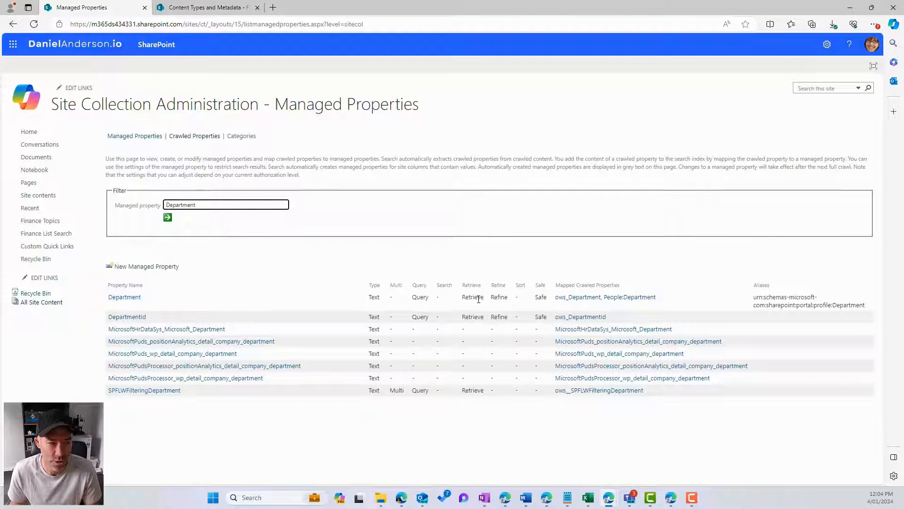
double_click(516, 297)
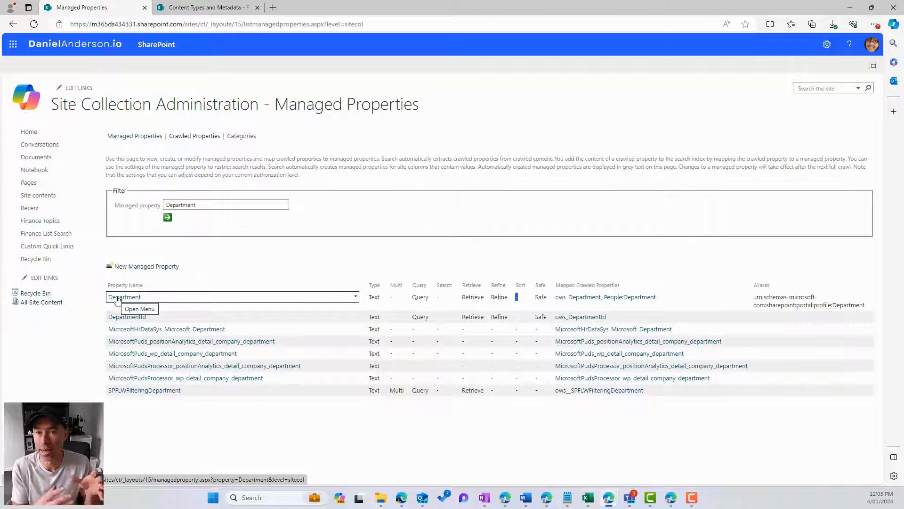
- Search the crawled properties for FunctionalArea again, and return to the managed properties list
click(202, 139)
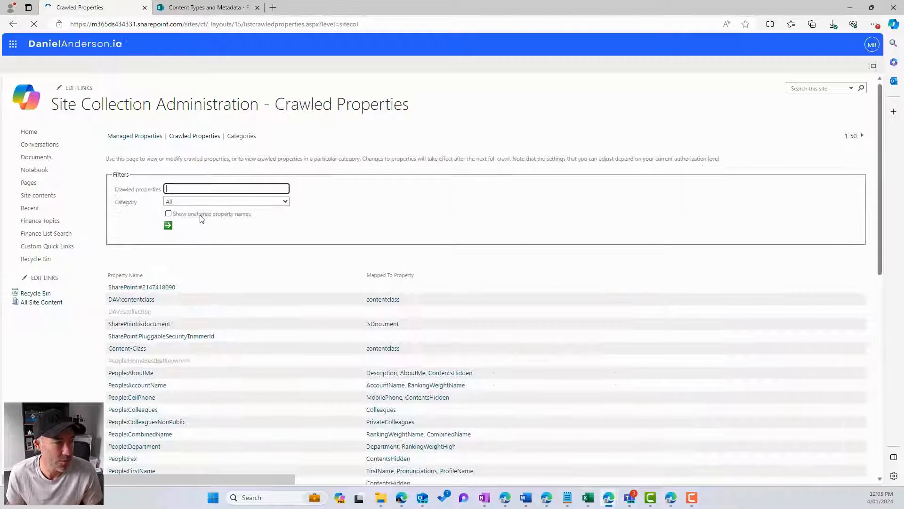
click(202, 191)
text(FunctionalArea)
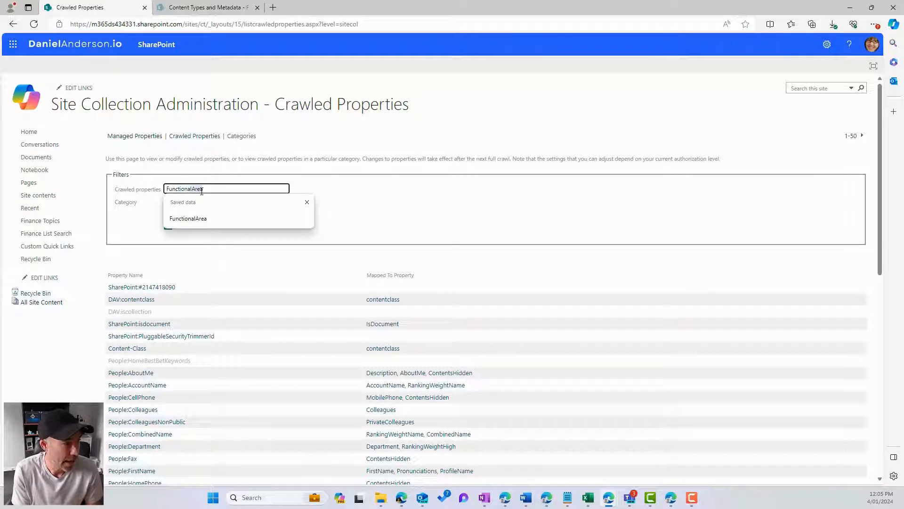
click(200, 219)
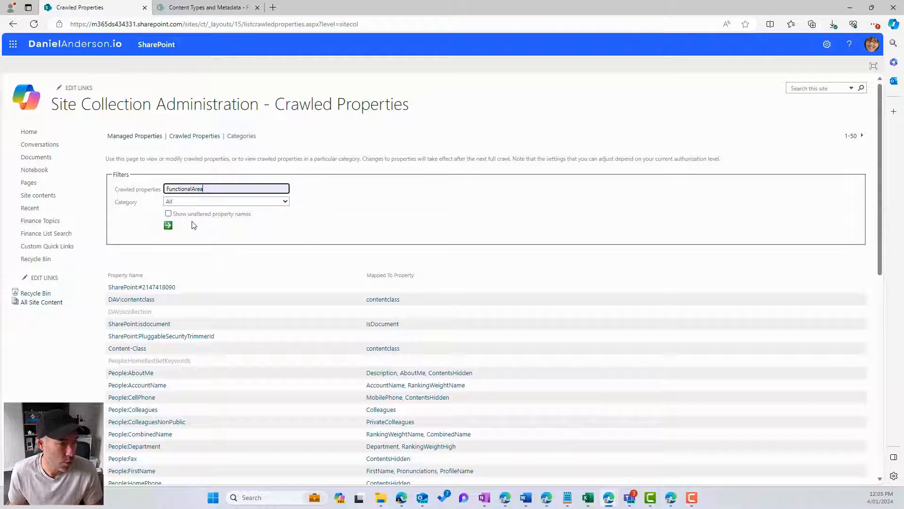
click(167, 225)
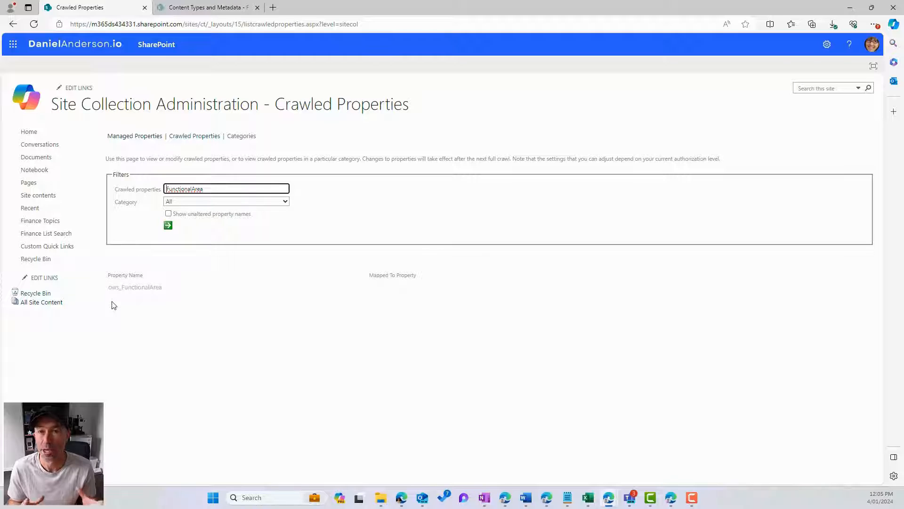
click(130, 138)
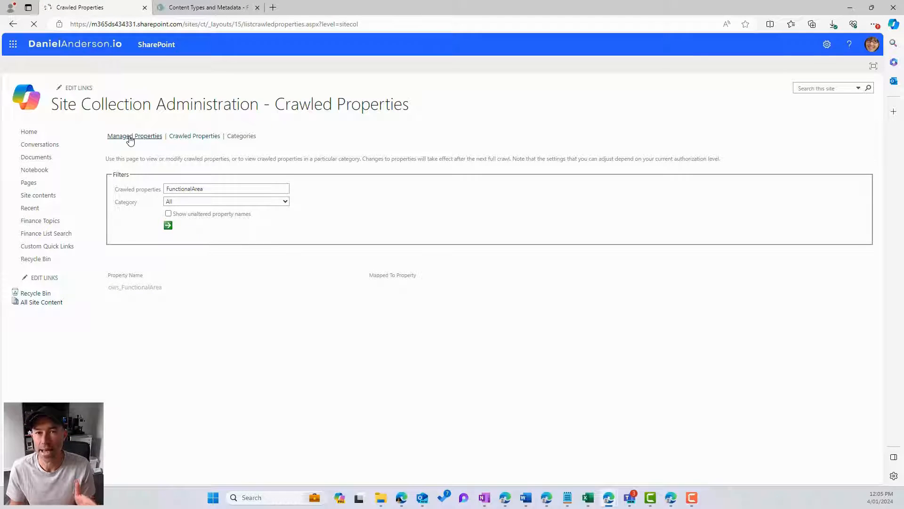
- Open the Finance List Search page from the Finance Topics tab and put it in edit mode
click(204, 10)
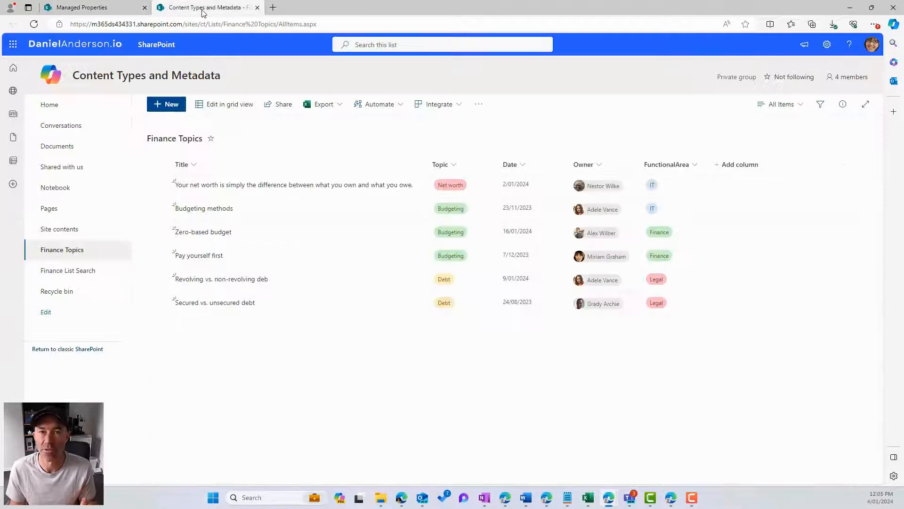
click(74, 274)
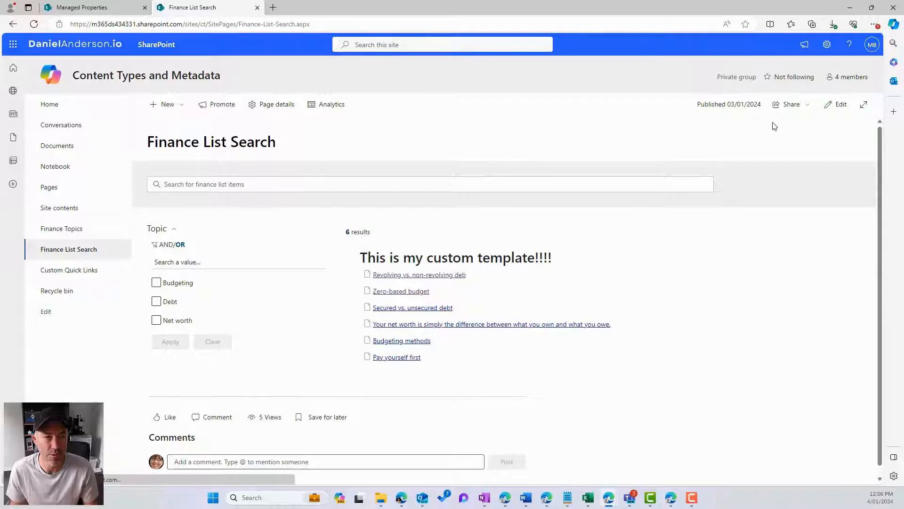
click(838, 104)
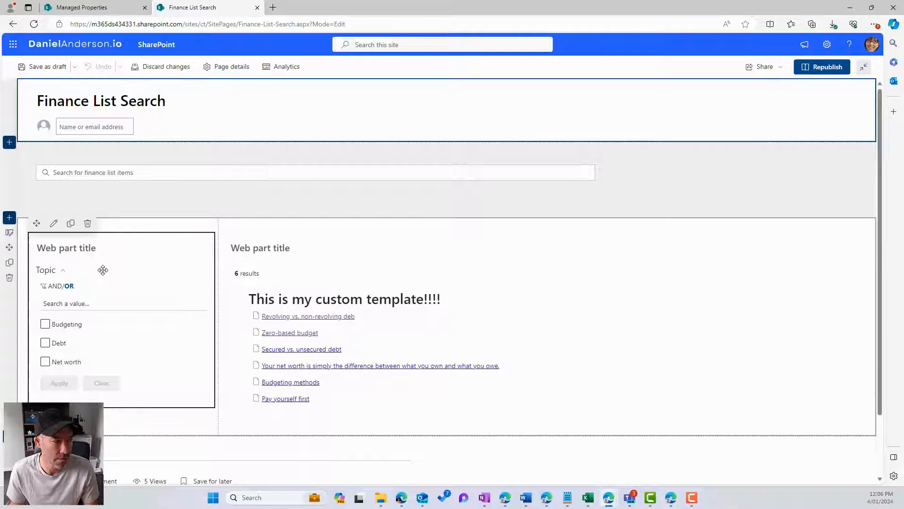
- Switch the PnP Search Results web part to the Cards layout and republish the Finance List Search page
click(295, 263)
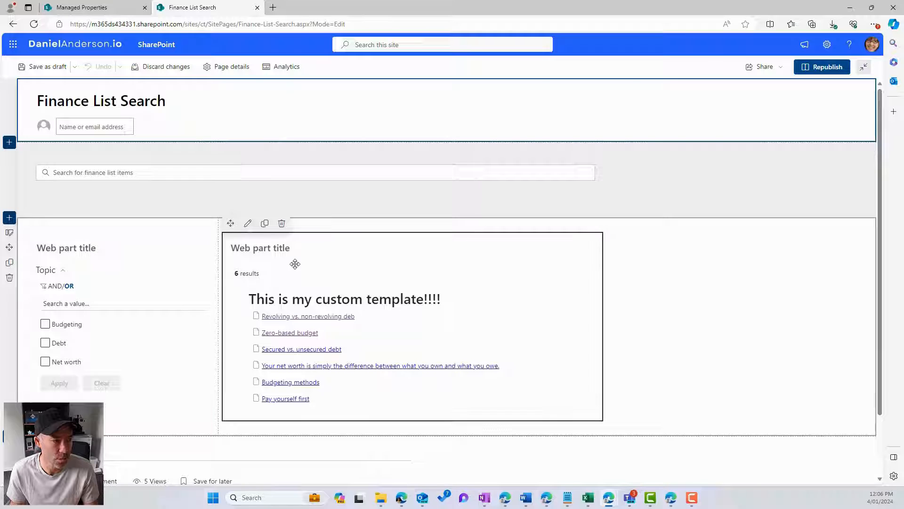
click(248, 223)
scroll(800, 377, down, 5)
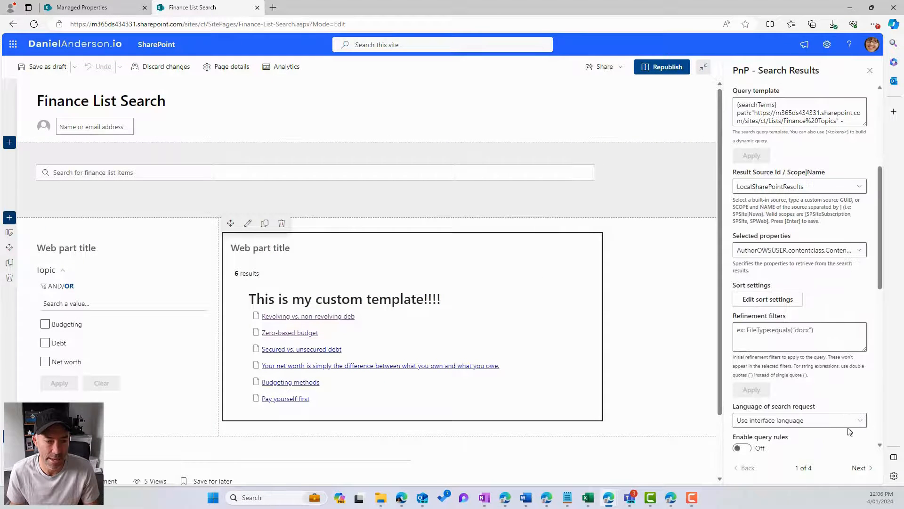
click(859, 468)
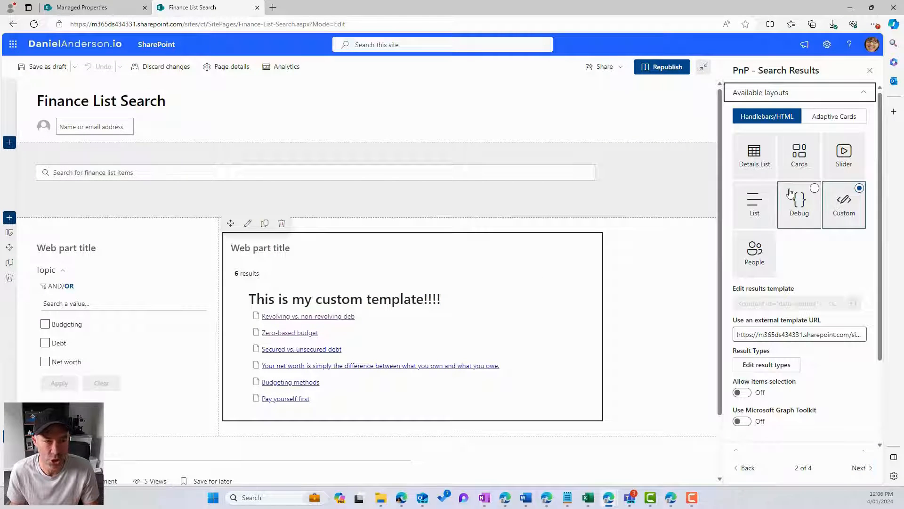
click(804, 175)
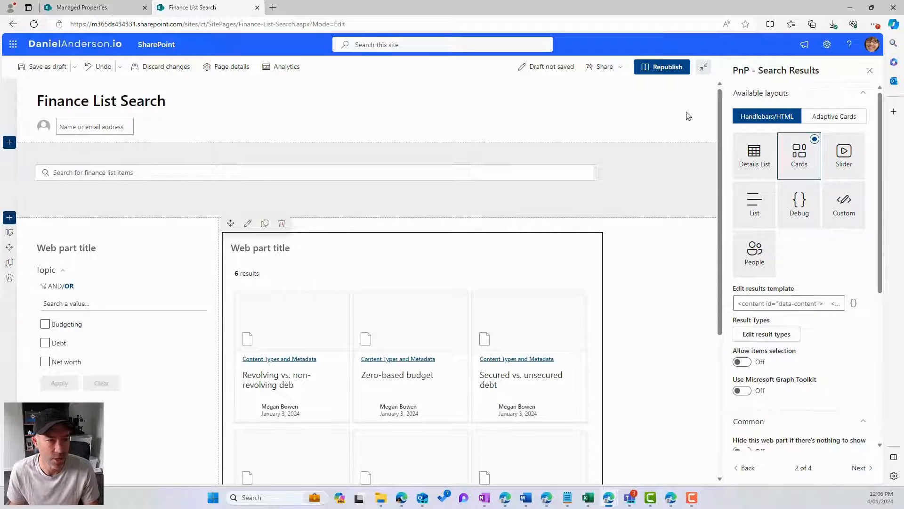
click(667, 68)
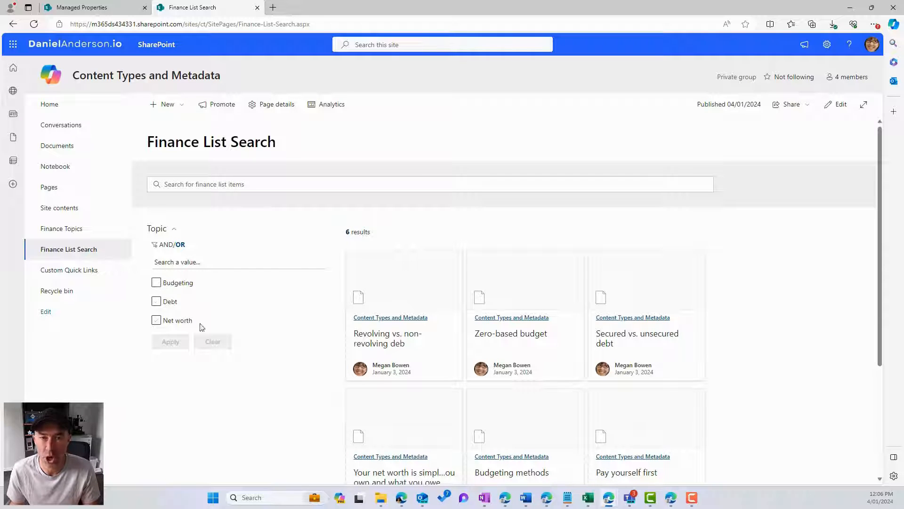
- Filter the managed properties by refinablestring and examine RefinableString01's type, multi, query and refine settings
click(91, 9)
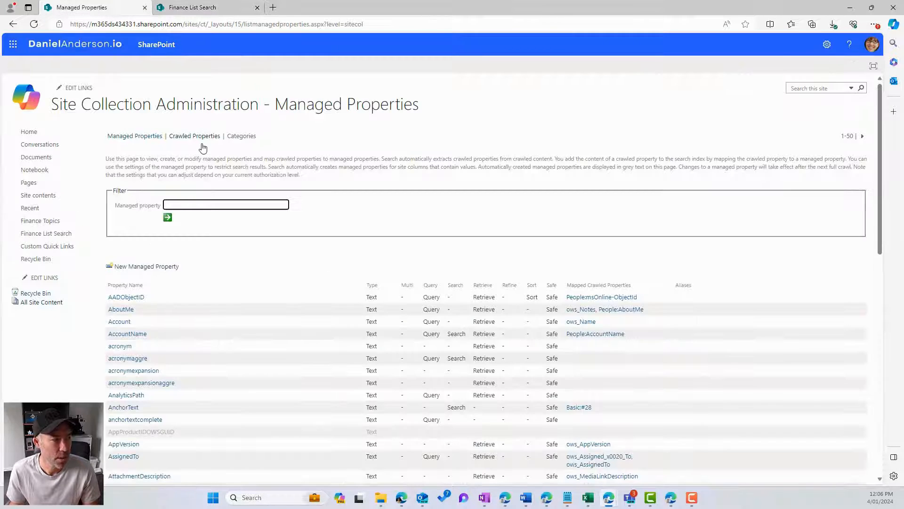
click(182, 204)
text(refinablestring)
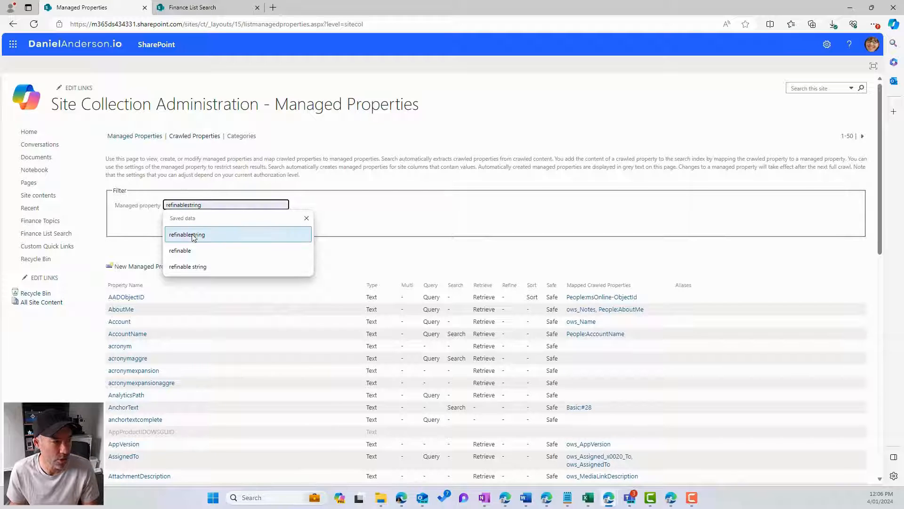
click(195, 235)
click(168, 217)
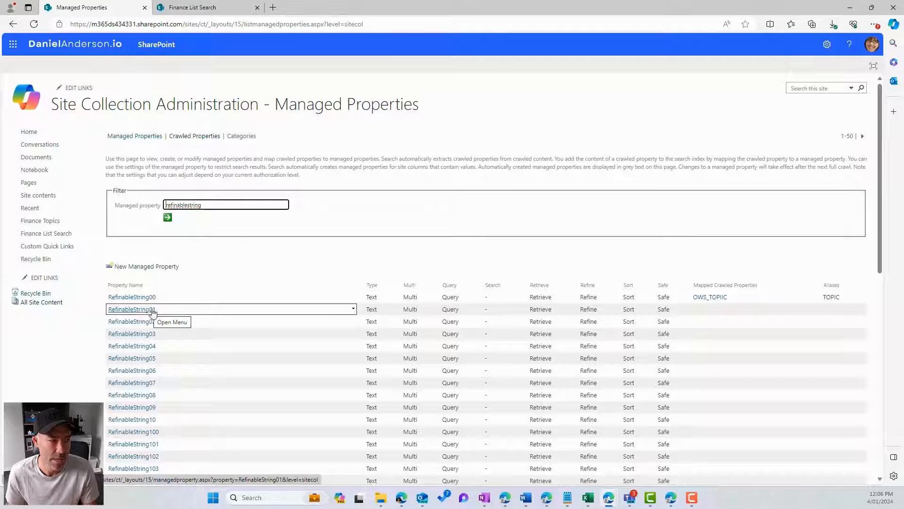
double_click(371, 310)
drag(443, 310, 451, 311)
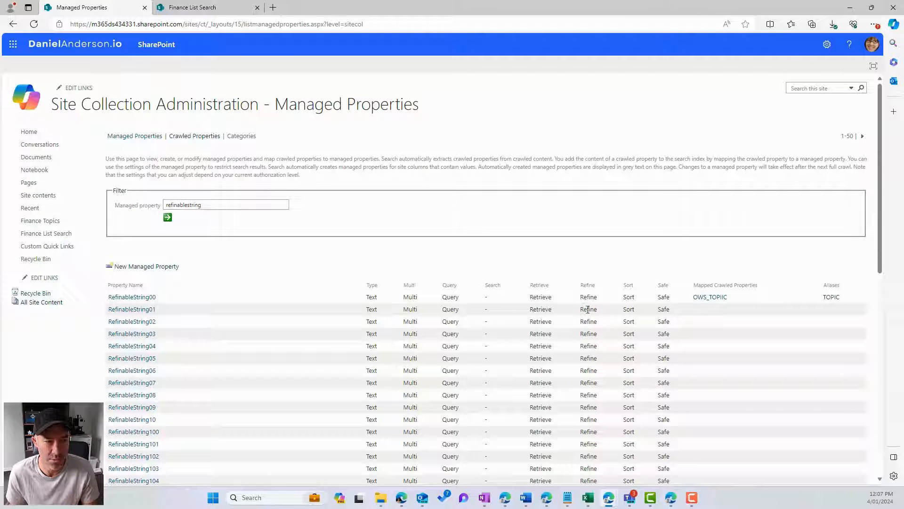
- Open RefinableString01 for editing and search for the FunctionalArea crawled property to add as a mapping
click(137, 311)
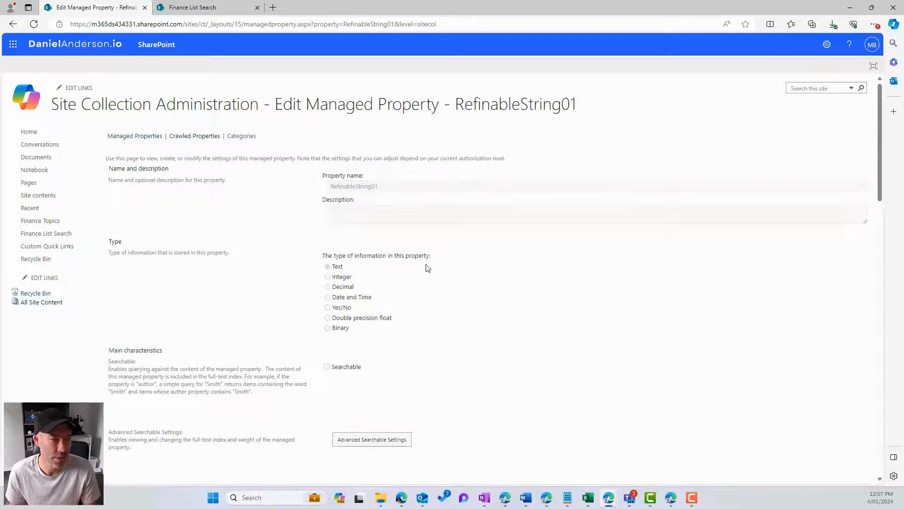
scroll(426, 266, down, 4)
scroll(426, 268, down, 8)
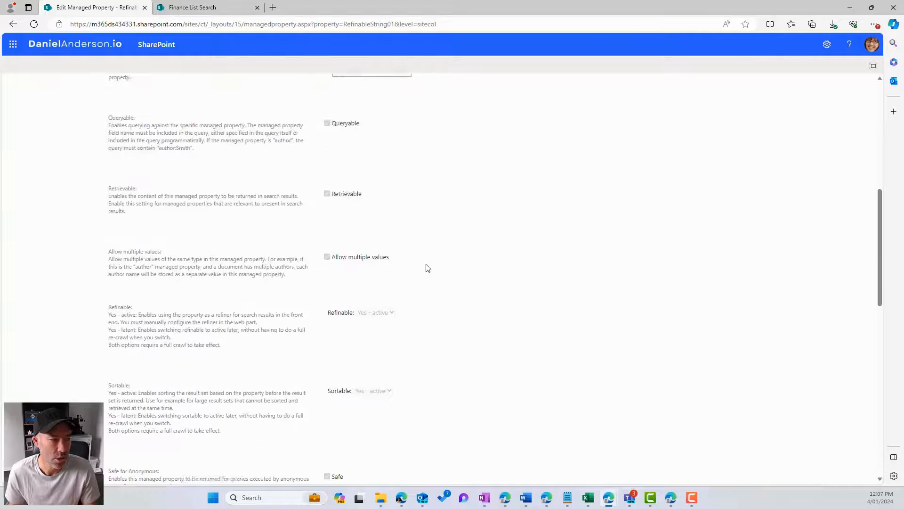
scroll(427, 266, down, 8)
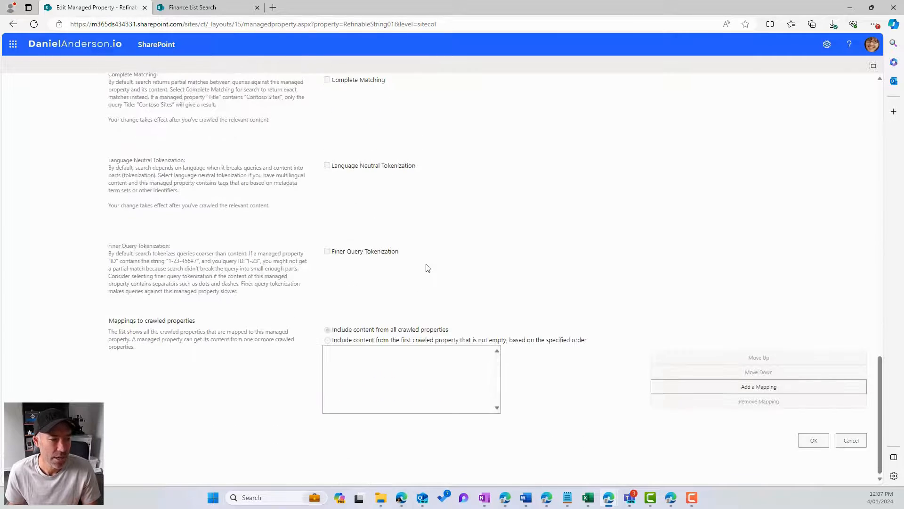
click(754, 387)
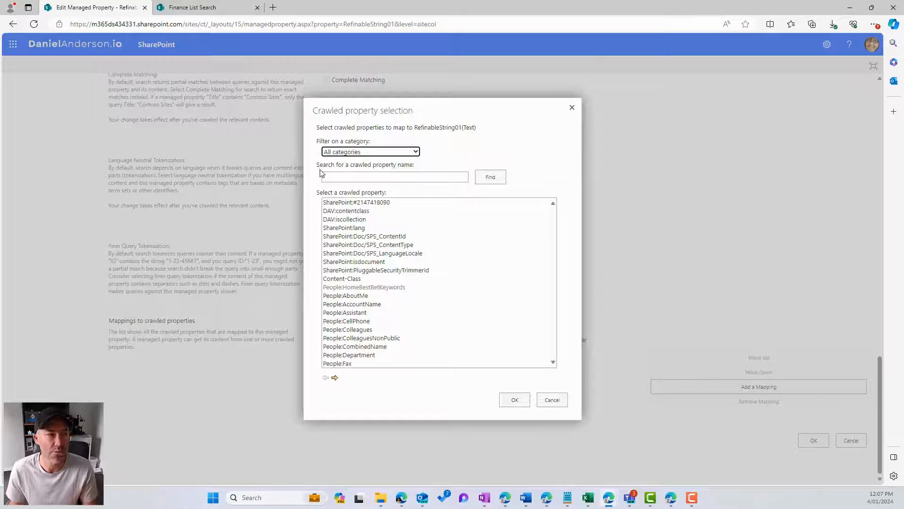
click(351, 181)
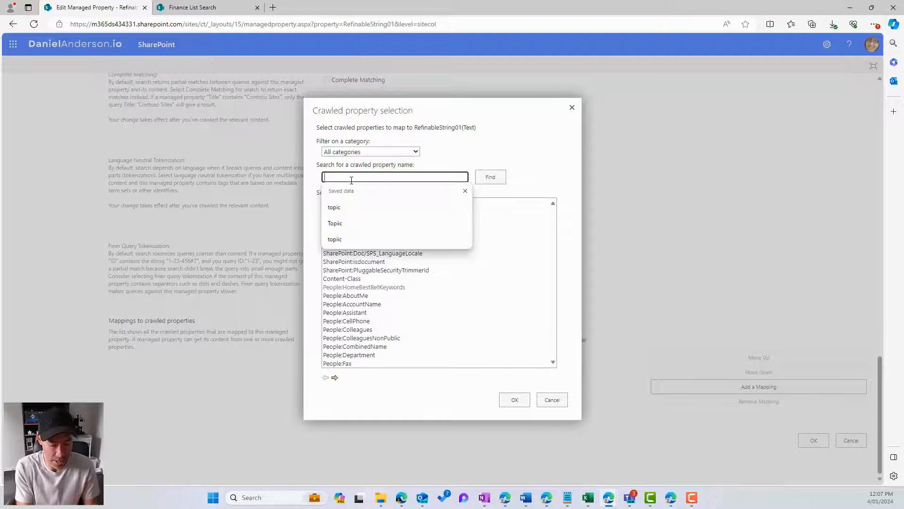
text(FunctionalArea)
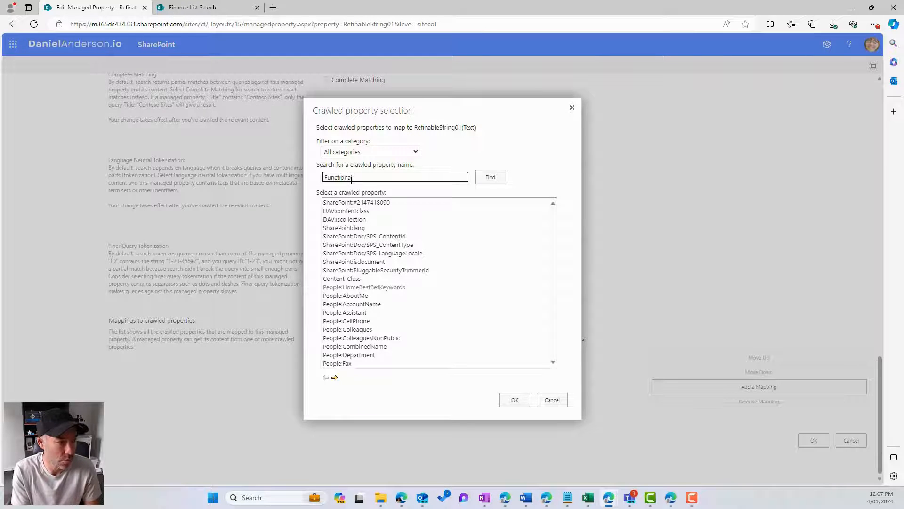
click(500, 182)
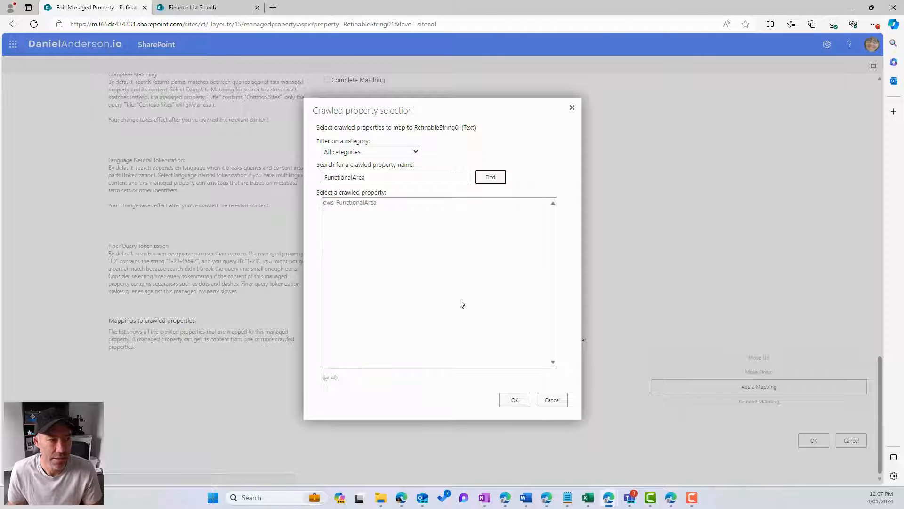
- Map the ows_FunctionalArea crawled property to RefinableString01 and save the managed property
click(386, 204)
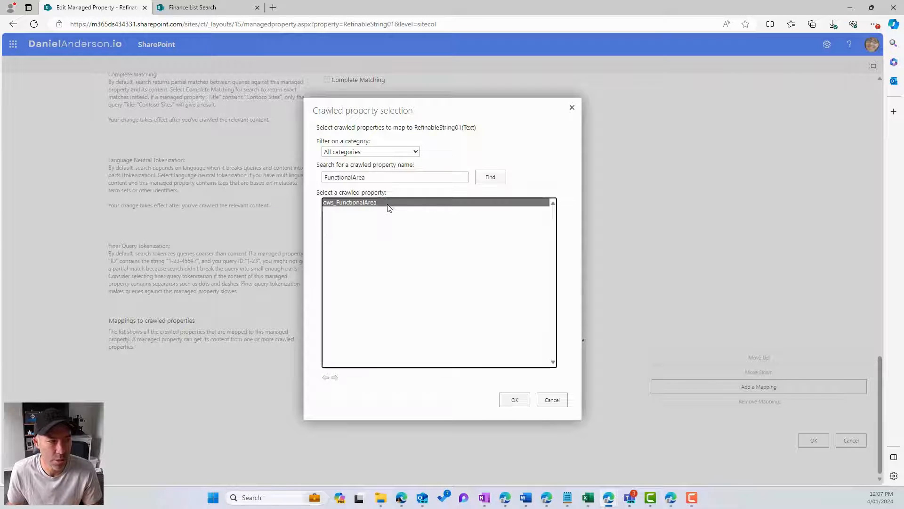
click(515, 400)
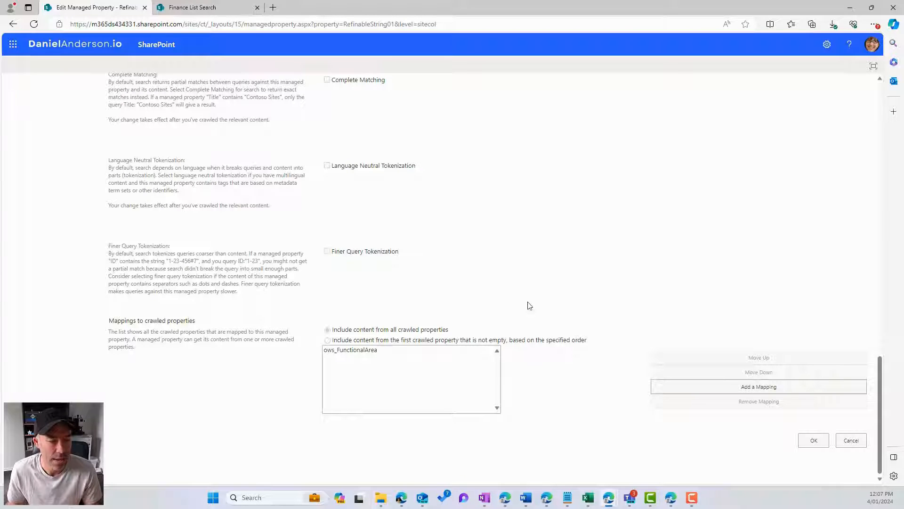
scroll(751, 412, up, 20)
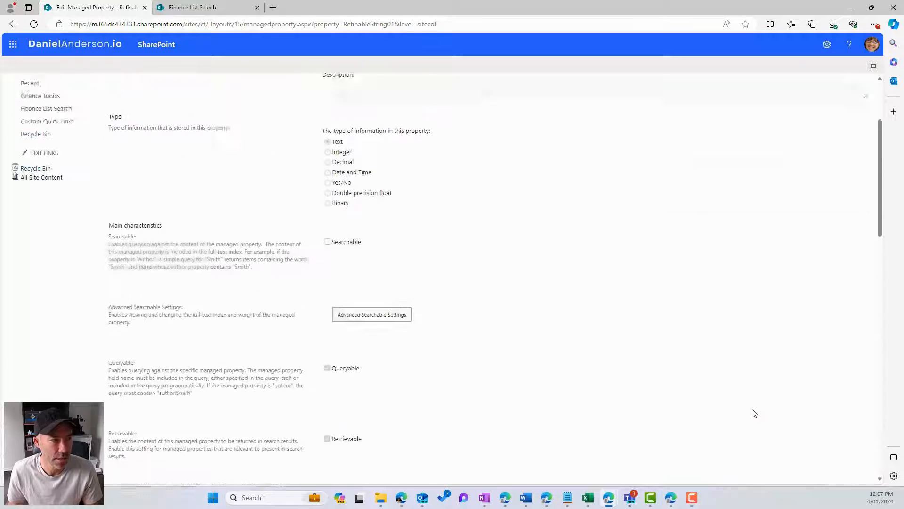
scroll(471, 226, down, 20)
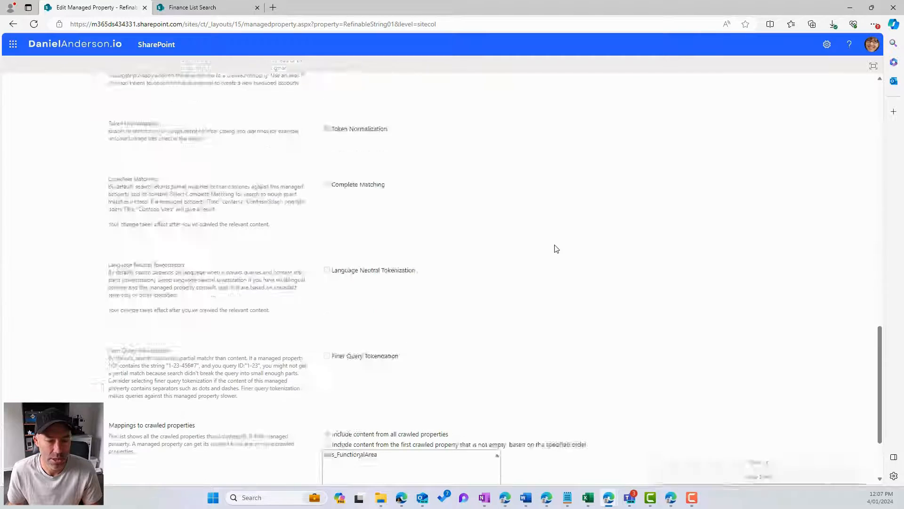
click(805, 439)
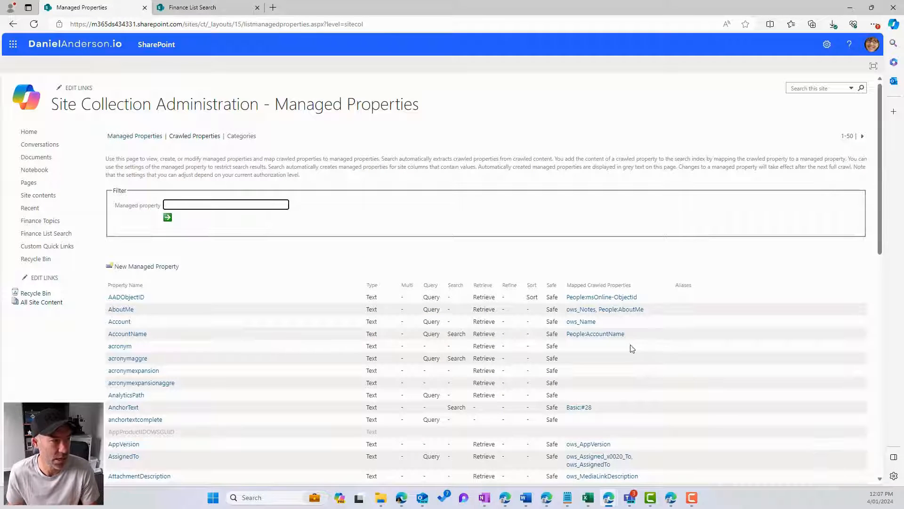
- Open the Search and Offline Availability settings of the Content Types and Metadata site from its full site settings
click(187, 12)
click(827, 44)
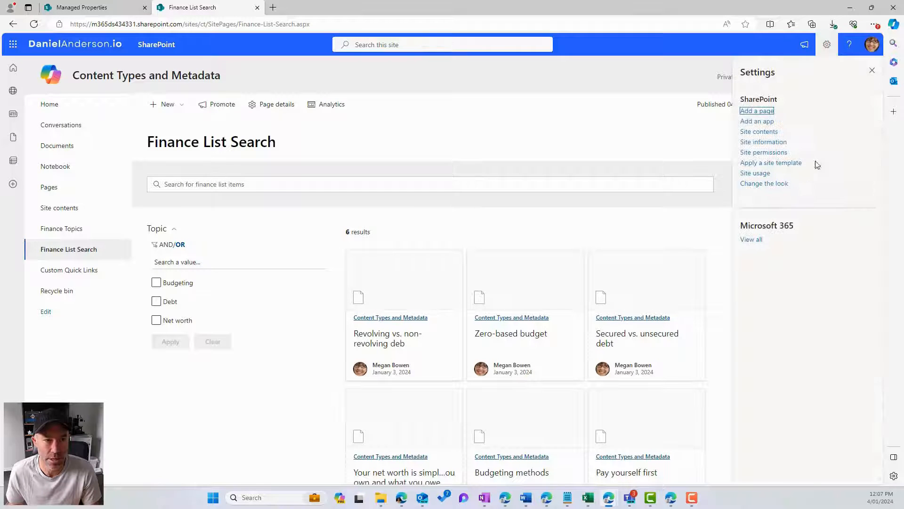
click(763, 142)
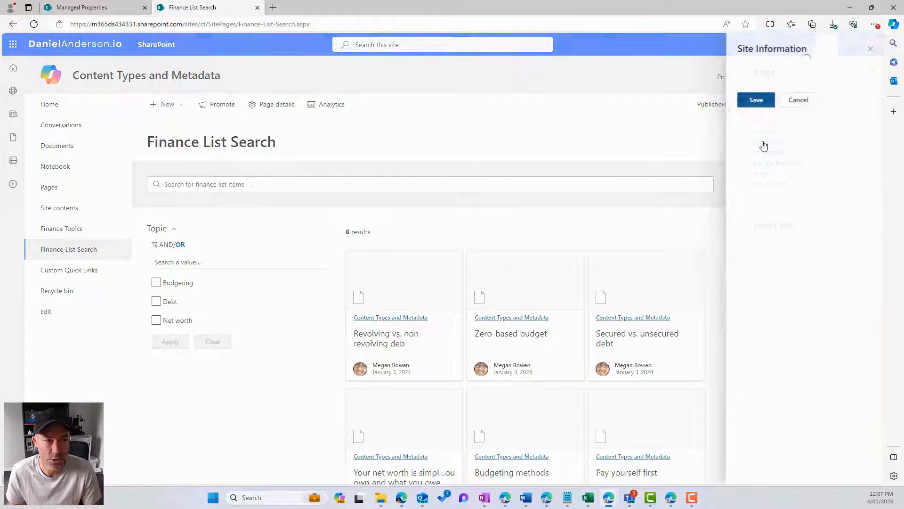
click(764, 328)
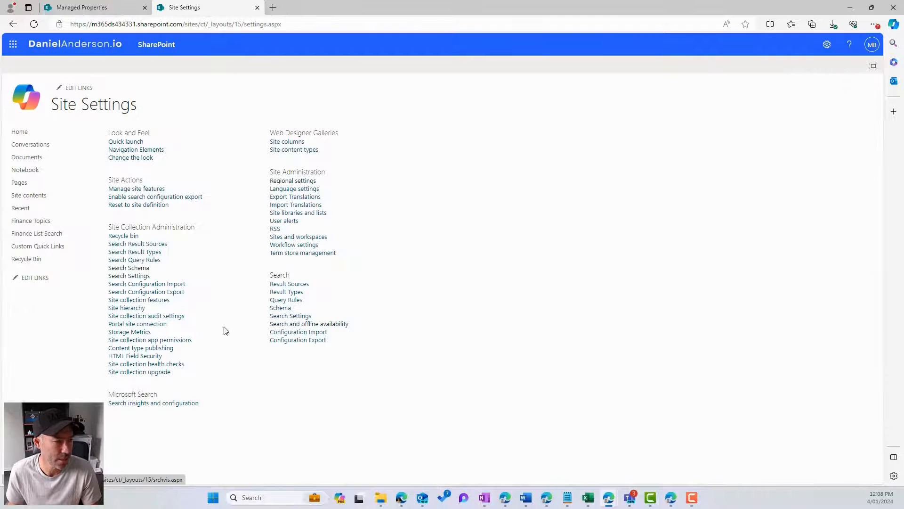
click(312, 324)
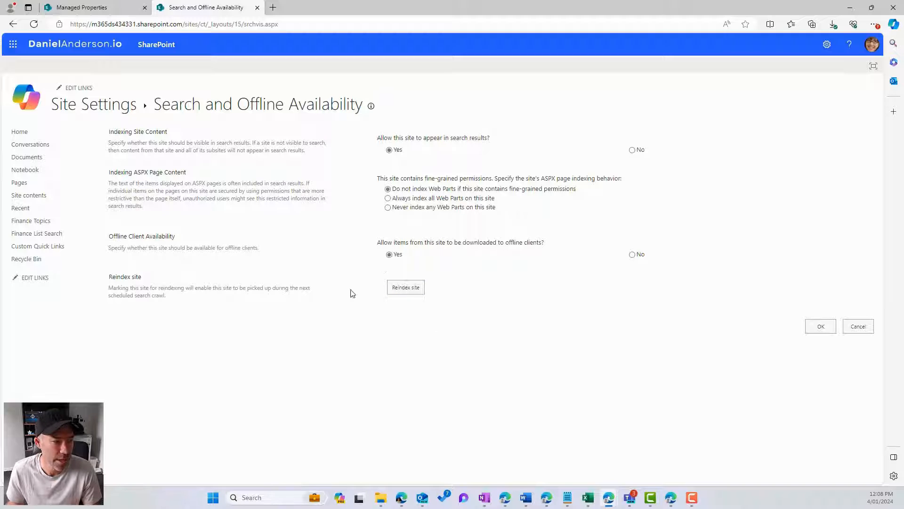
- Bring up the site's reindex confirmation, dismiss it, and accept the Search and Offline Availability settings
drag(116, 289, 212, 288)
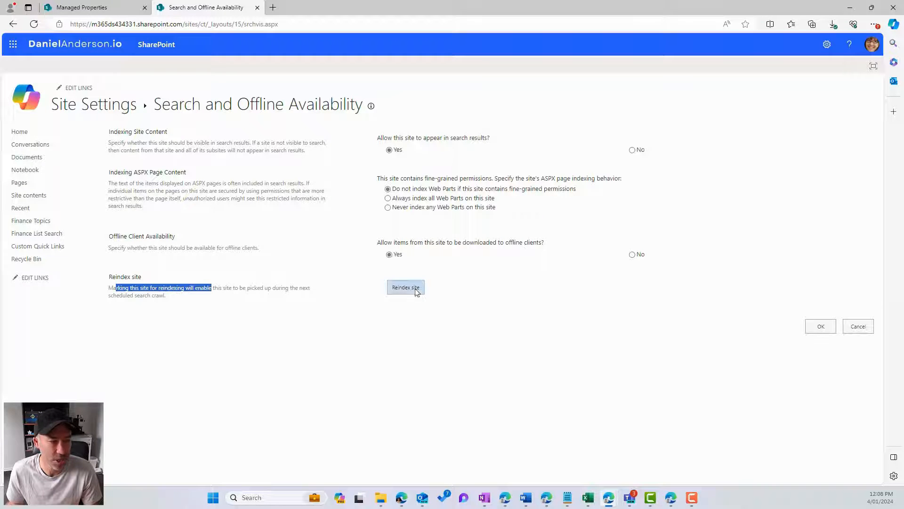
click(414, 288)
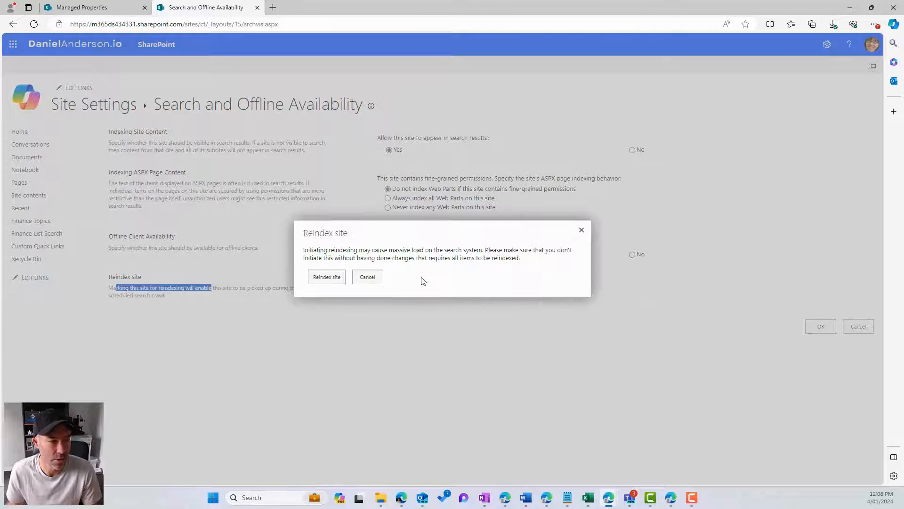
key(Escape)
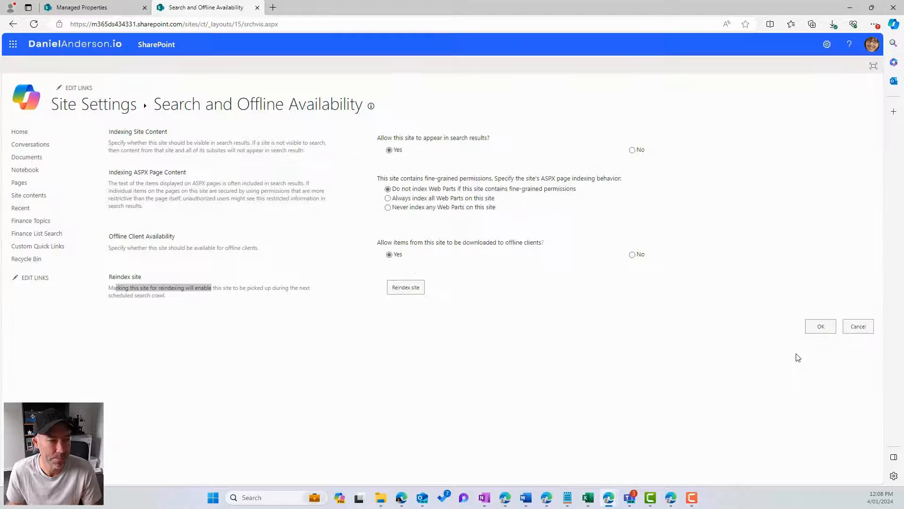
click(817, 332)
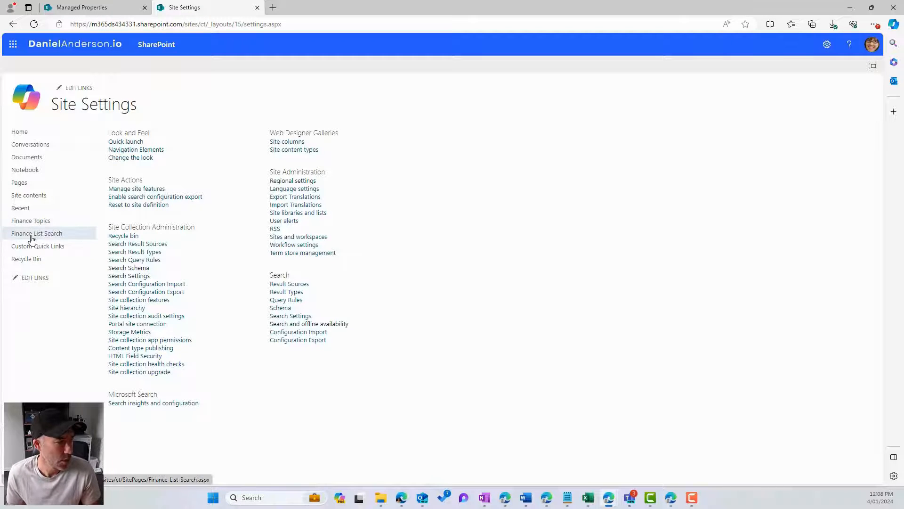
- Open the Finance List Search page for editing and bring up the settings of its PnP Search Results web part
click(31, 236)
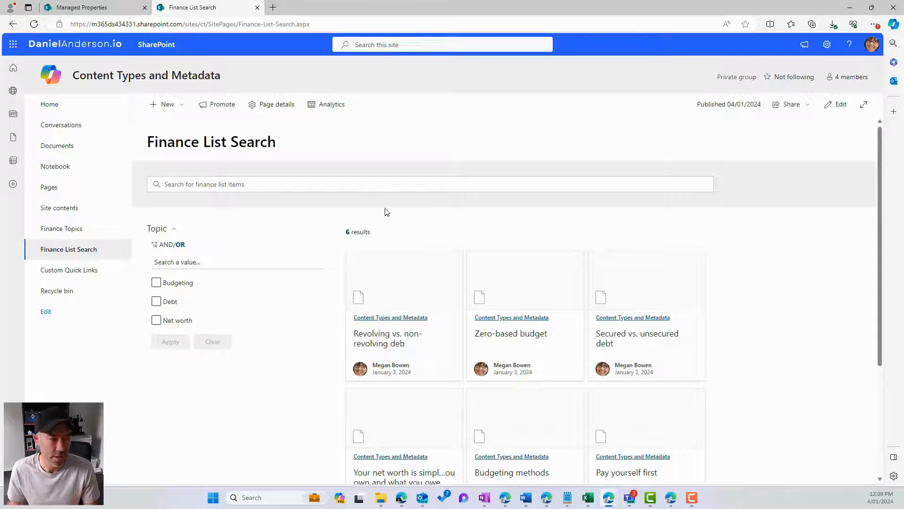
click(836, 106)
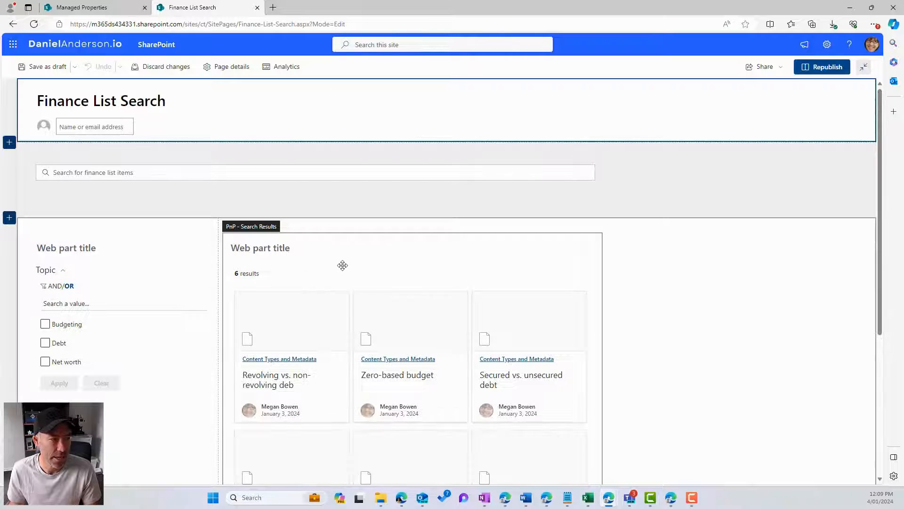
click(342, 265)
click(248, 224)
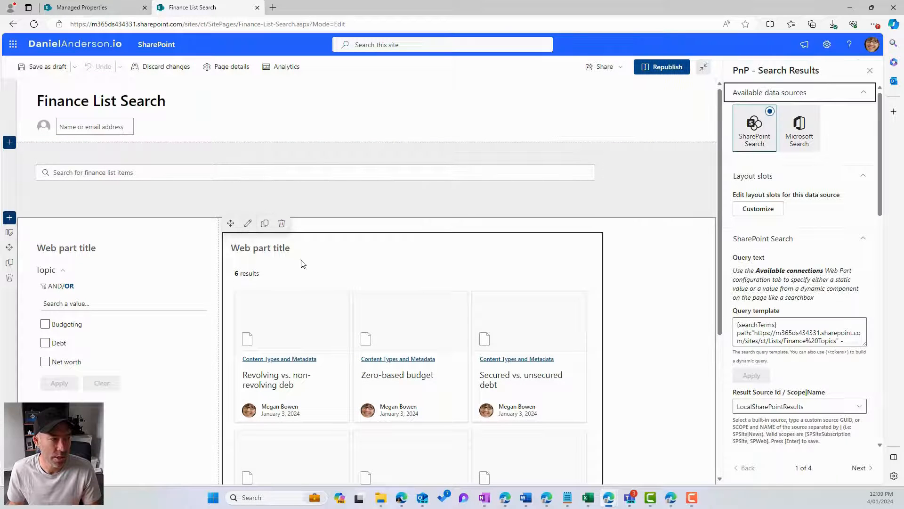
- Look through the web part's selected properties for RefinableString01 and close the list without changing the selection
scroll(812, 291, down, 5)
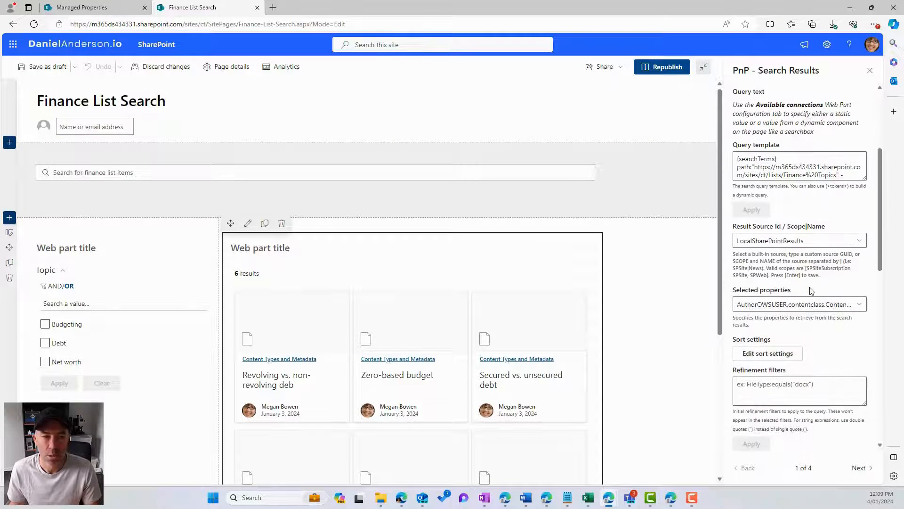
drag(733, 238, 796, 241)
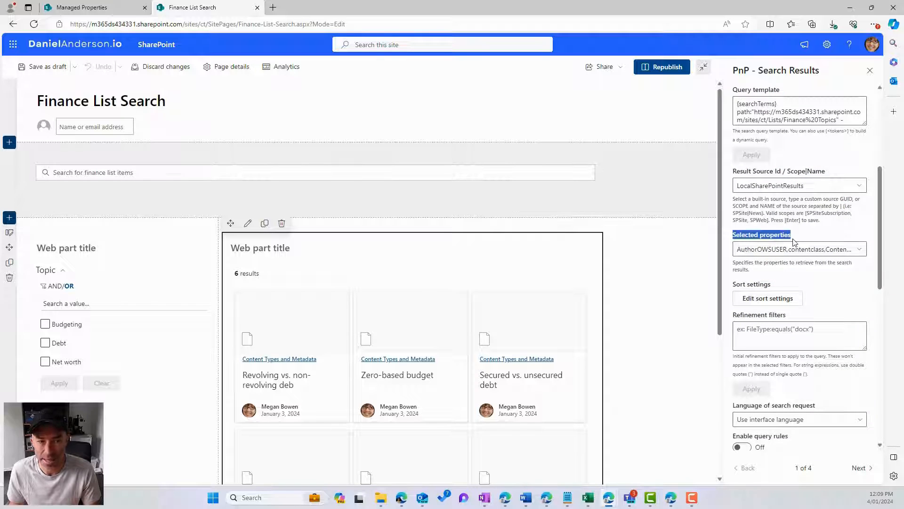
click(861, 251)
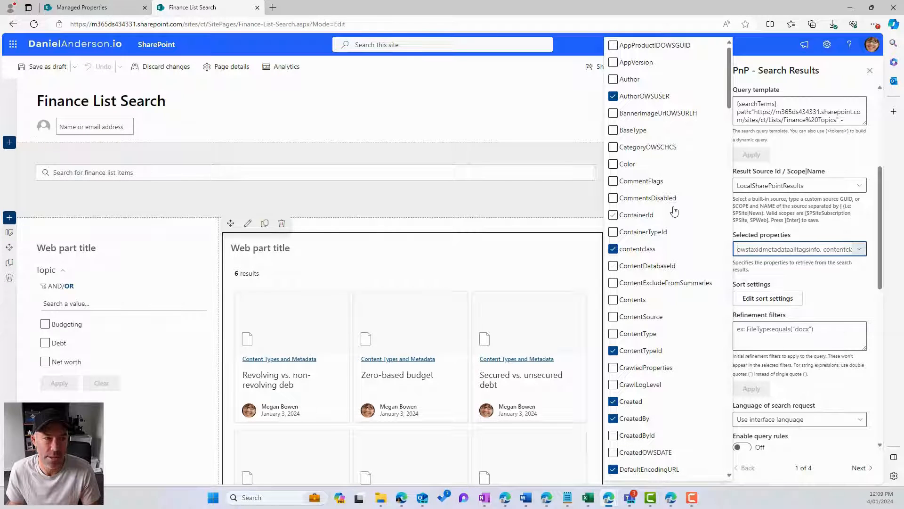
scroll(675, 212, down, 10)
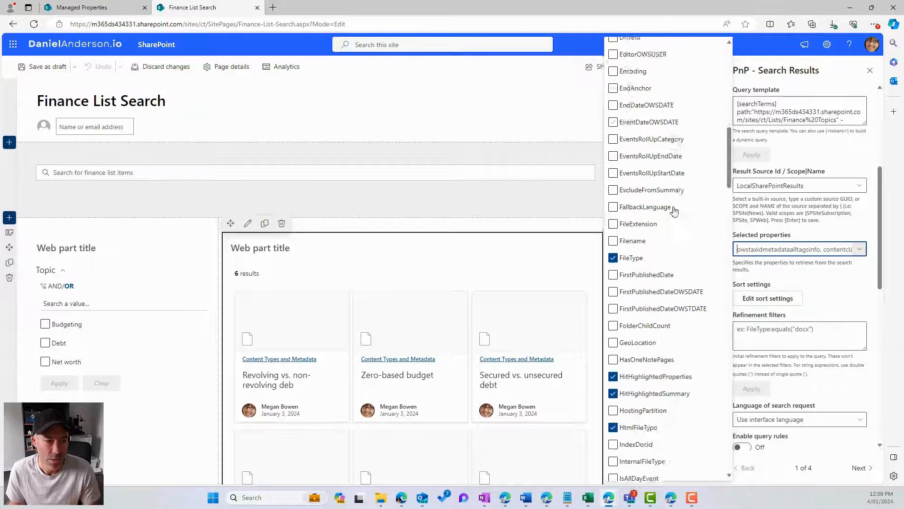
scroll(674, 212, down, 12)
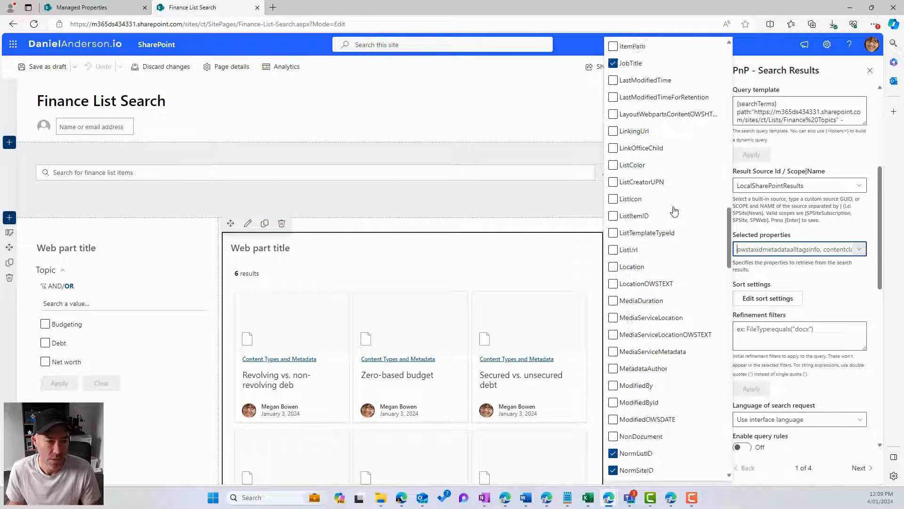
scroll(674, 211, down, 12)
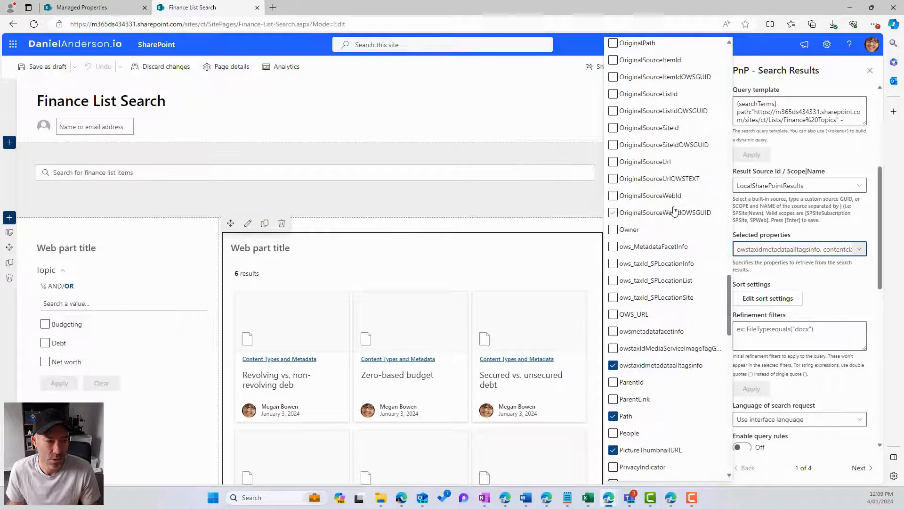
scroll(674, 212, down, 4)
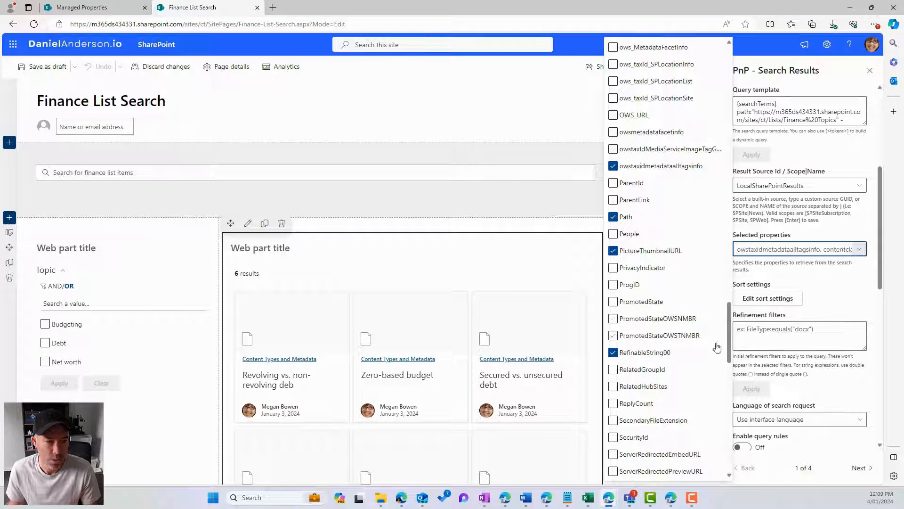
click(836, 291)
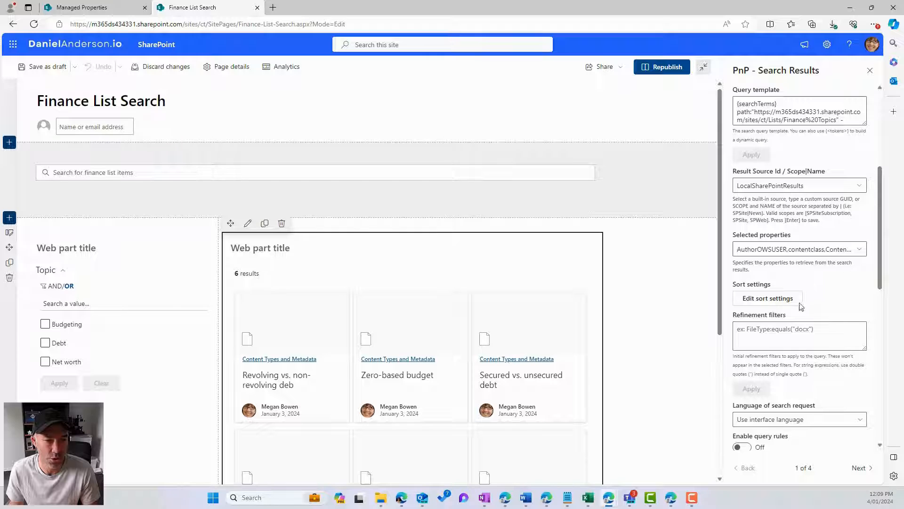
- Reload the page in edit mode and reopen the settings of the PnP Search Results web part
click(33, 25)
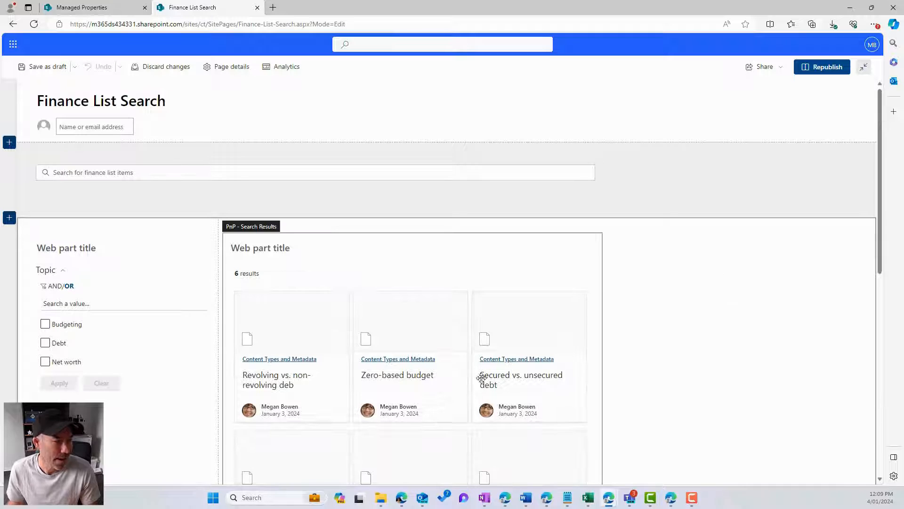
click(314, 286)
click(248, 223)
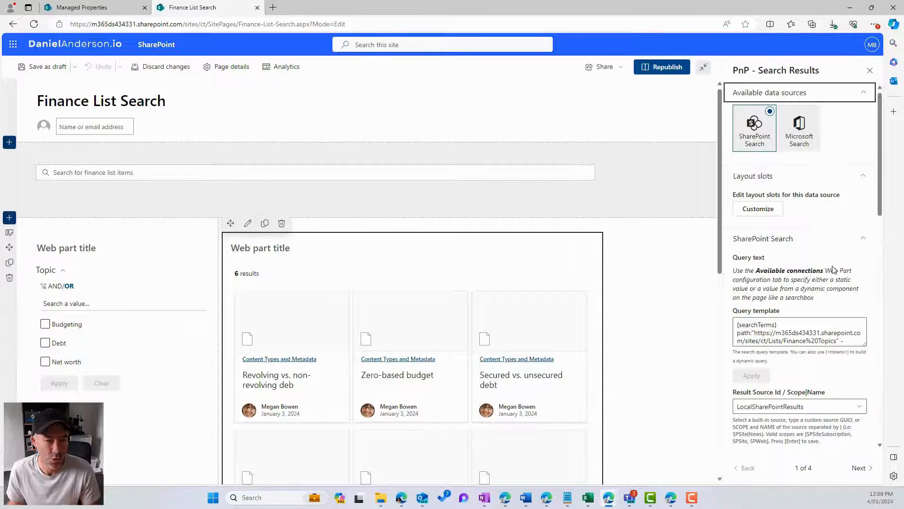
- Check the reloaded web part's selected properties again for RefinableString01 near RefinableString00
scroll(833, 343, down, 5)
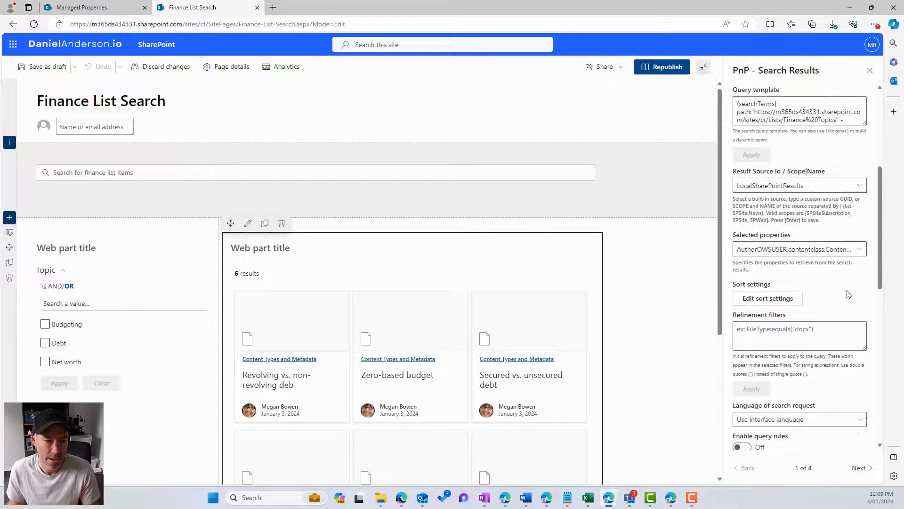
click(859, 249)
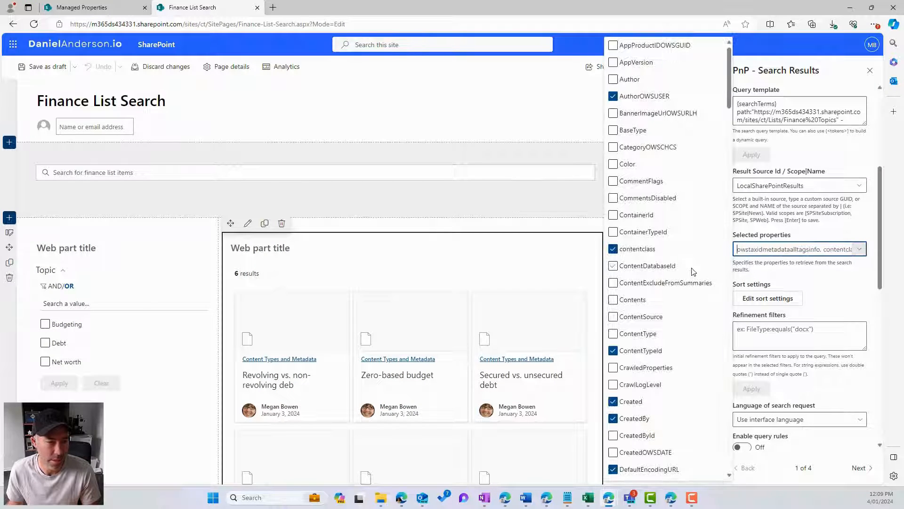
scroll(645, 263, down, 4)
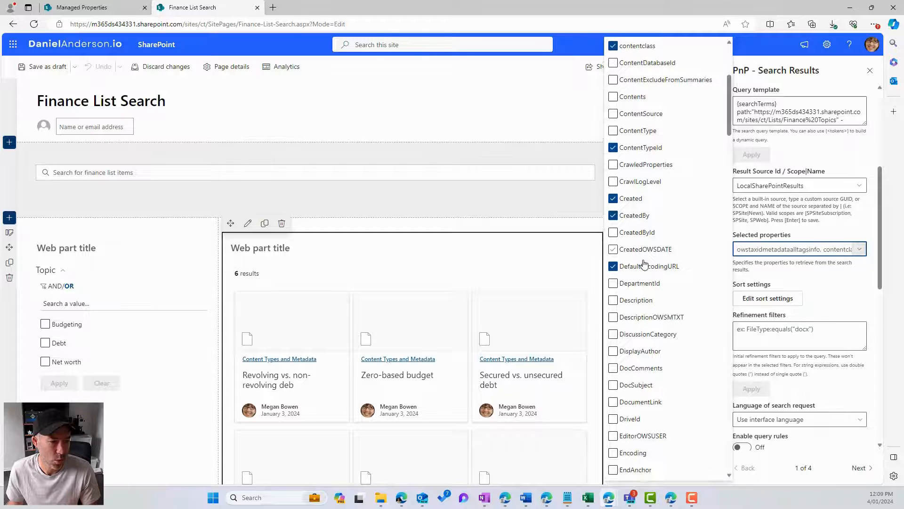
scroll(644, 263, down, 20)
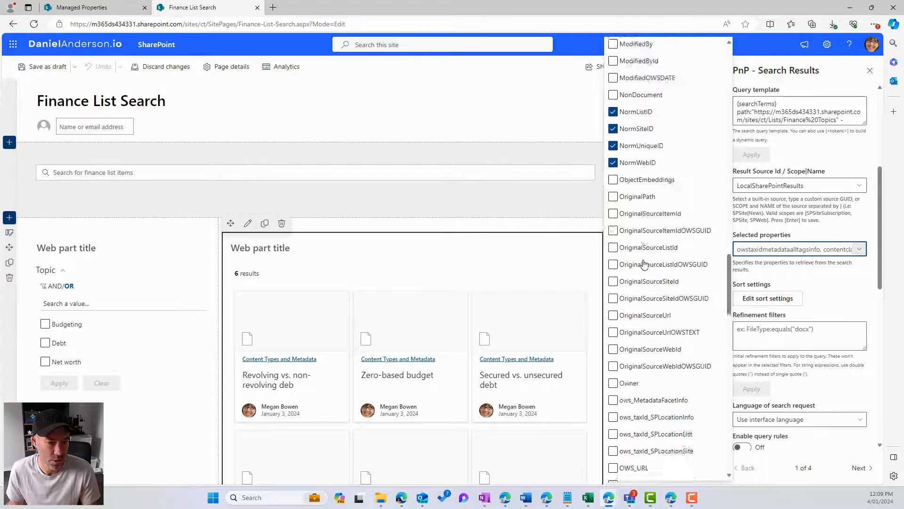
scroll(644, 263, down, 4)
scroll(644, 263, down, 4)
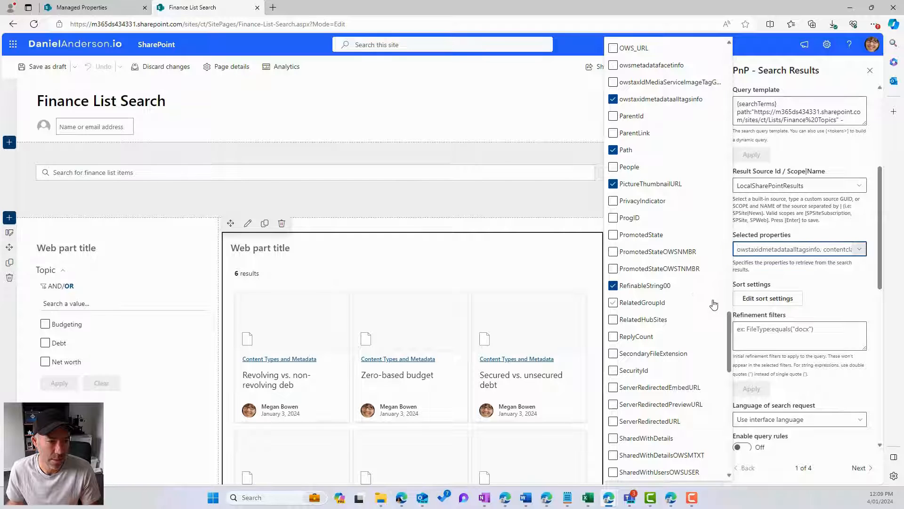
scroll(742, 310, down, 5)
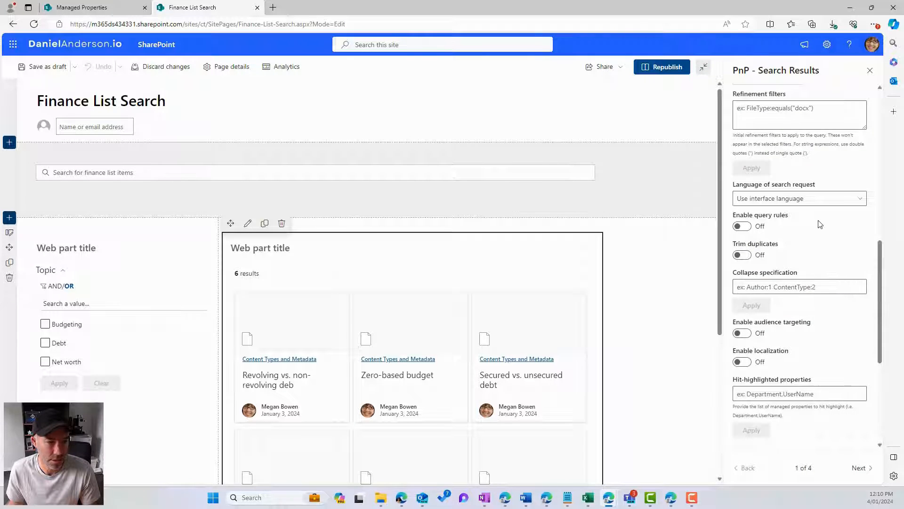
scroll(857, 200, up, 3)
click(860, 194)
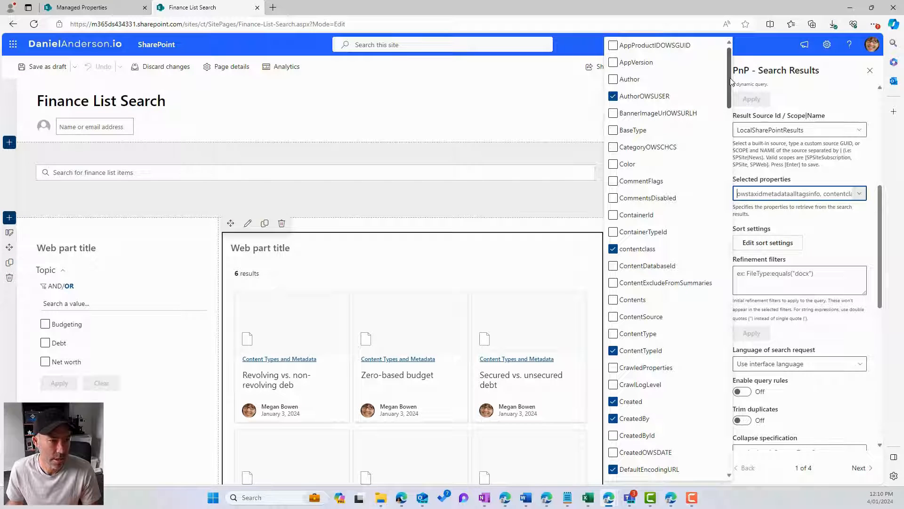
drag(730, 81, 724, 135)
scroll(656, 215, down, 10)
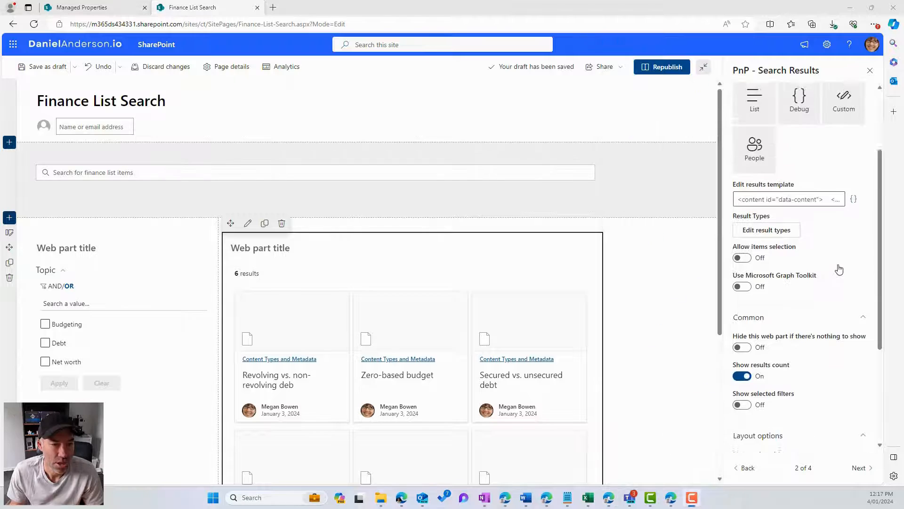
scroll(839, 269, down, 3)
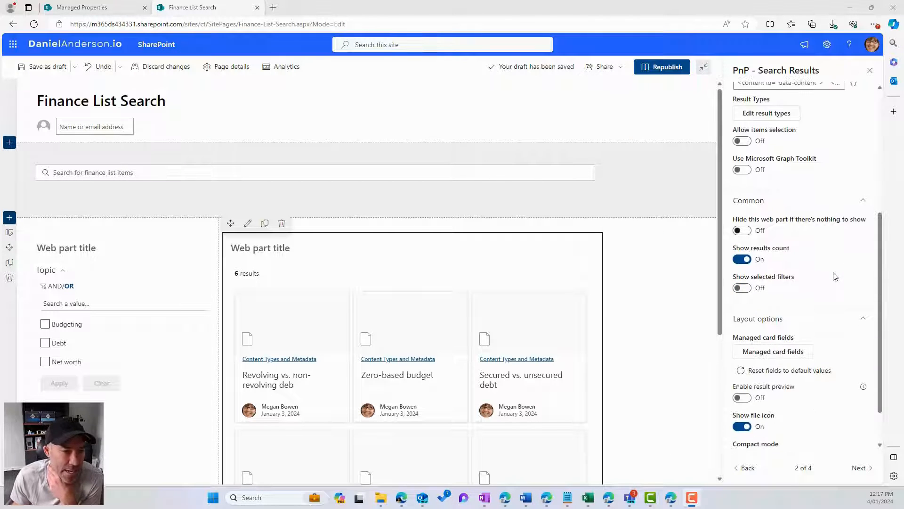
scroll(833, 258, up, 1)
scroll(834, 256, down, 4)
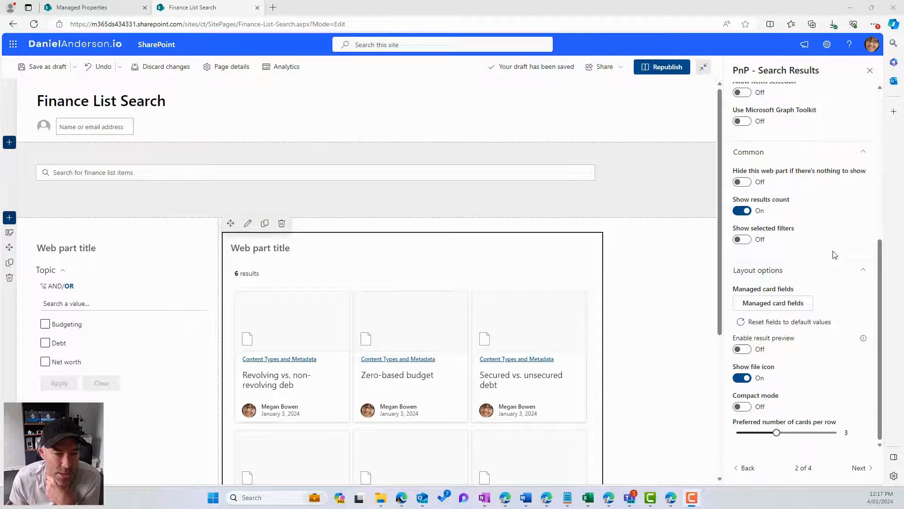
scroll(835, 255, up, 8)
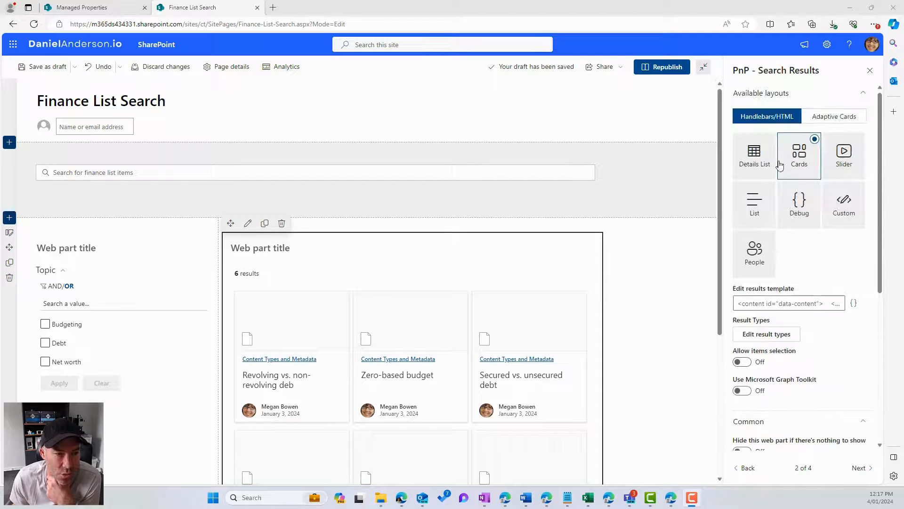
- Return to the data source settings and add RefinableString01 to the web part's selected properties
click(745, 467)
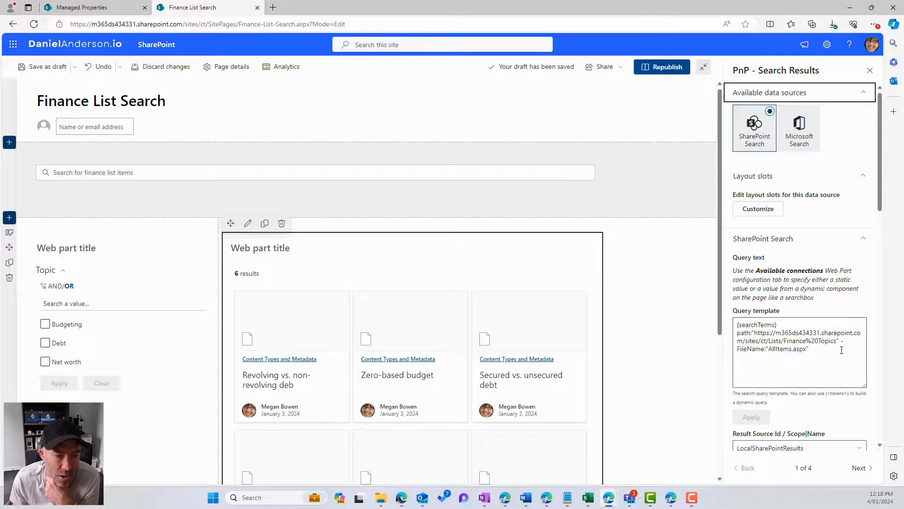
scroll(841, 350, down, 5)
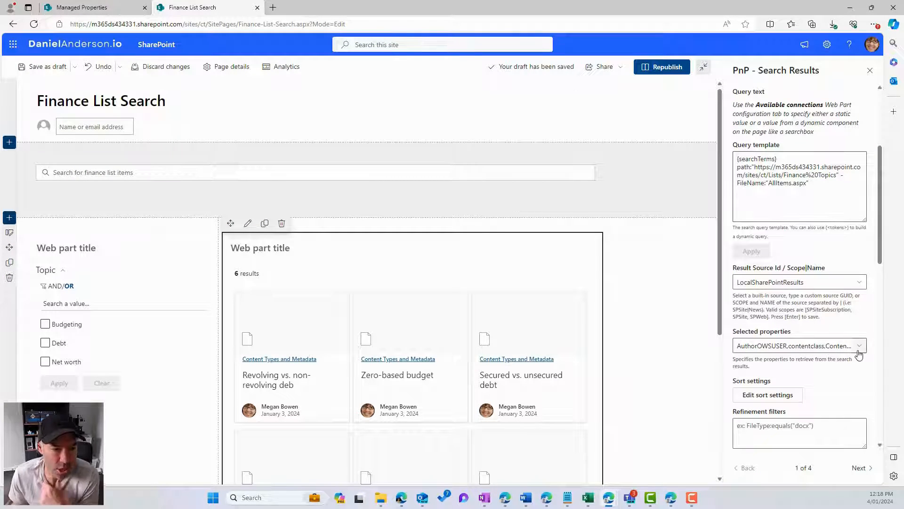
click(859, 345)
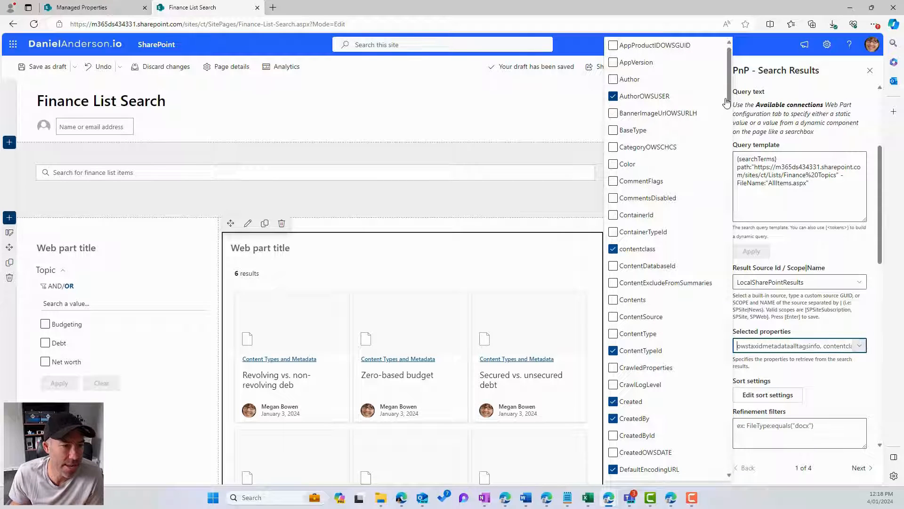
drag(729, 90, 714, 348)
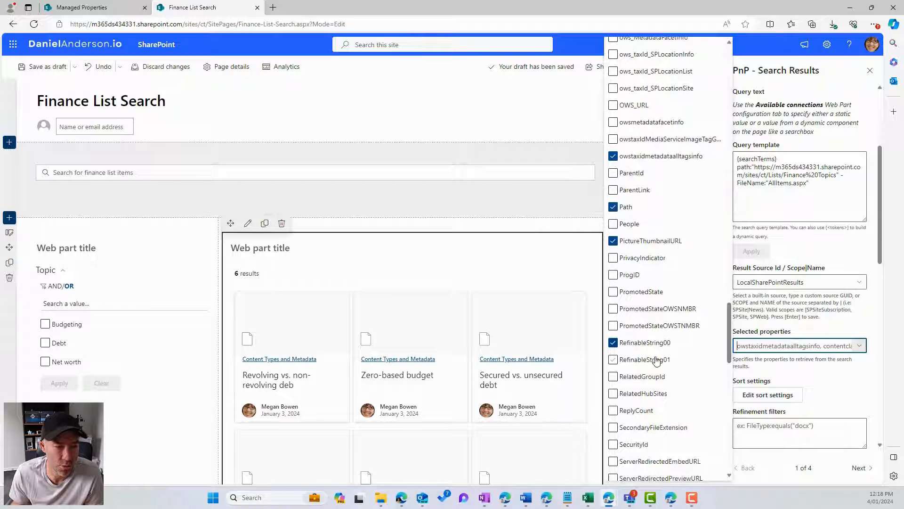
click(613, 360)
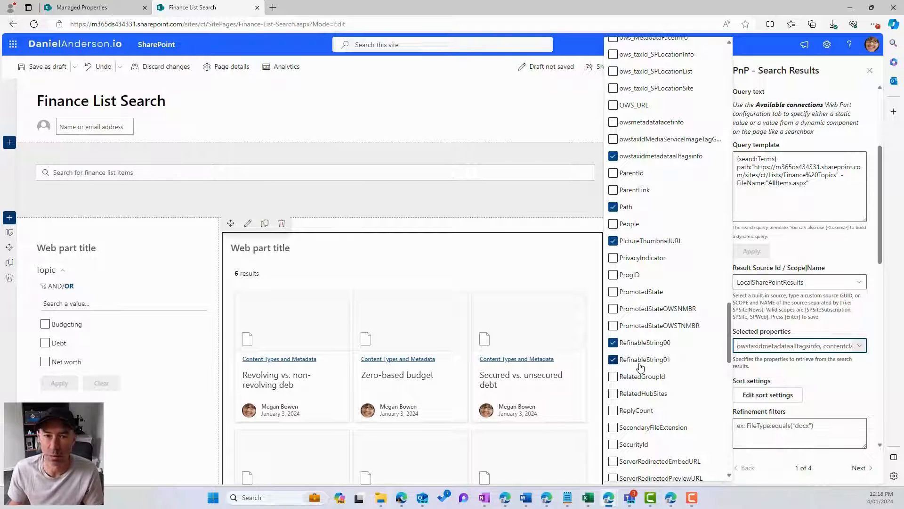
click(866, 325)
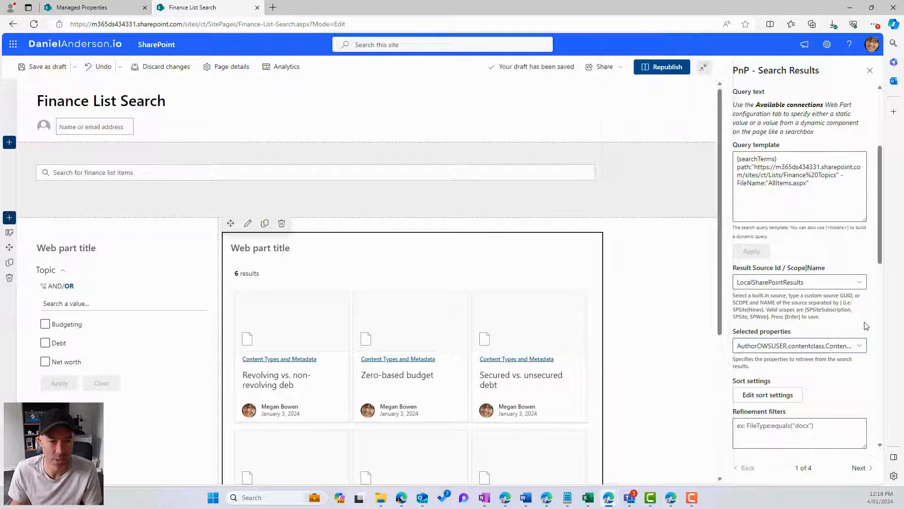
- Go to the web part's layout settings and switch the search results layout to Debug
scroll(866, 325, down, 6)
scroll(826, 285, up, 8)
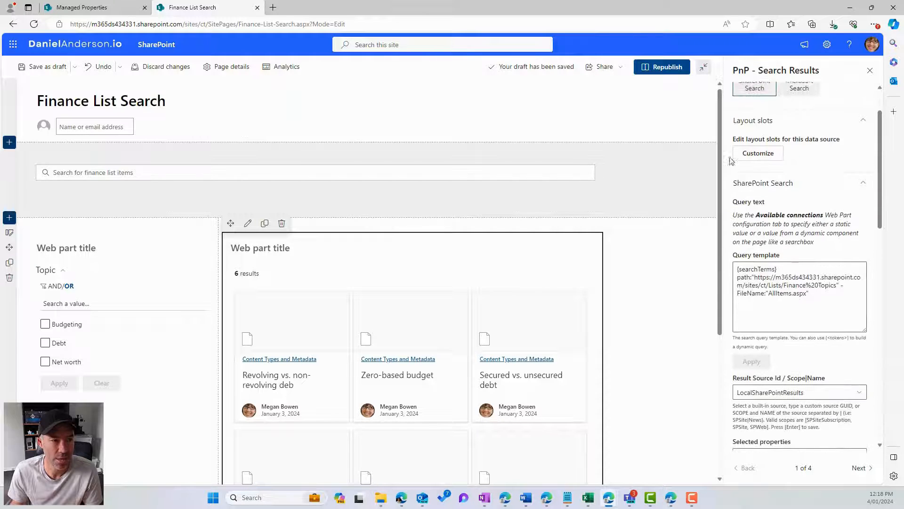
scroll(825, 286, up, 1)
scroll(822, 342, down, 6)
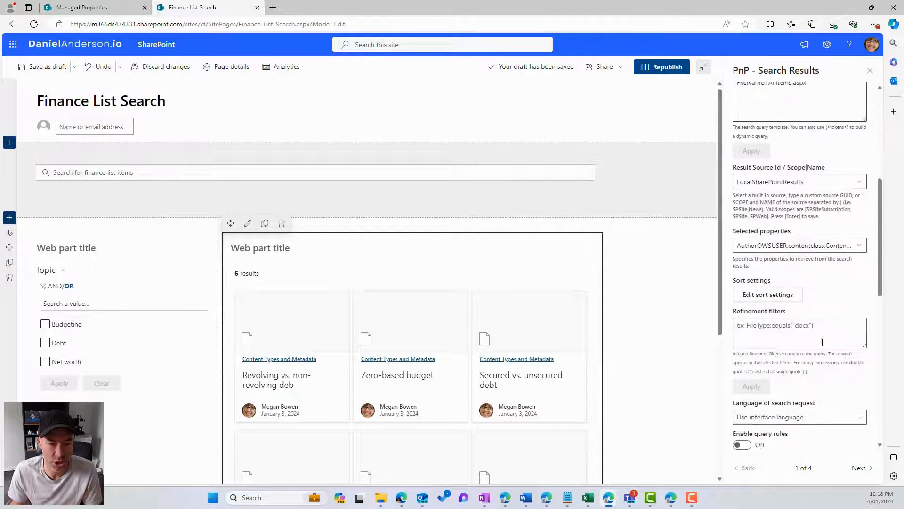
drag(739, 67, 811, 71)
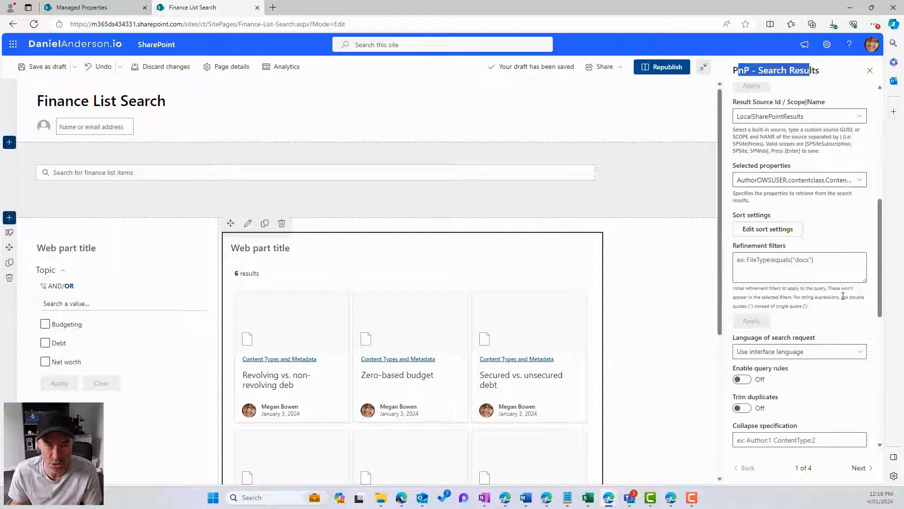
click(860, 468)
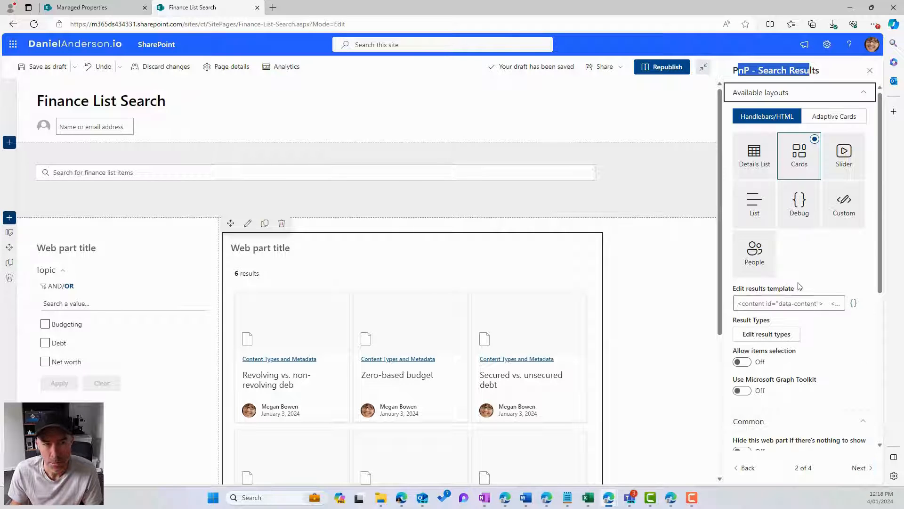
click(803, 208)
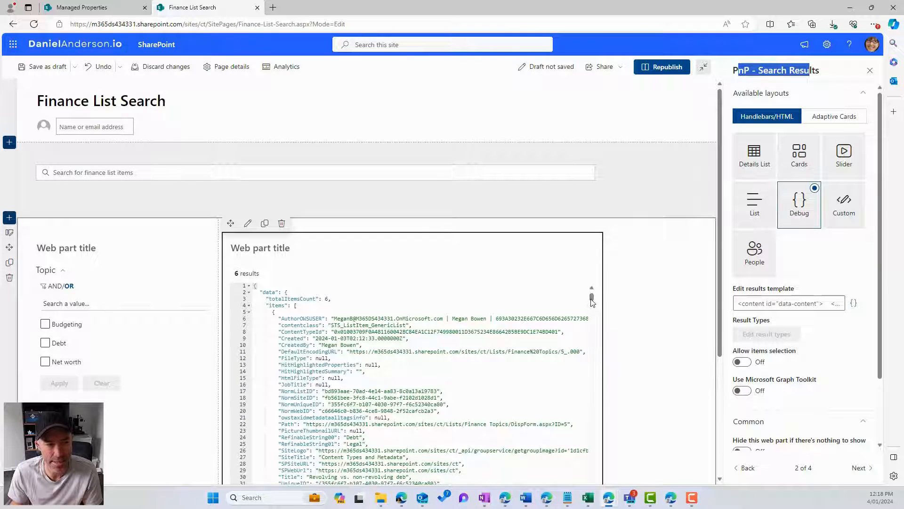
- Examine the RefinableString00 and RefinableString01 values of several items in the debug results
drag(593, 302, 588, 325)
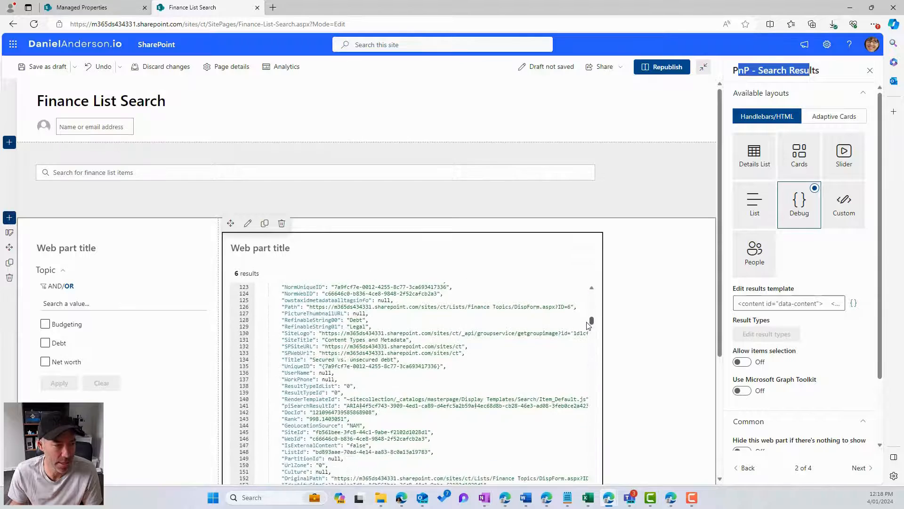
scroll(589, 325, down, 1)
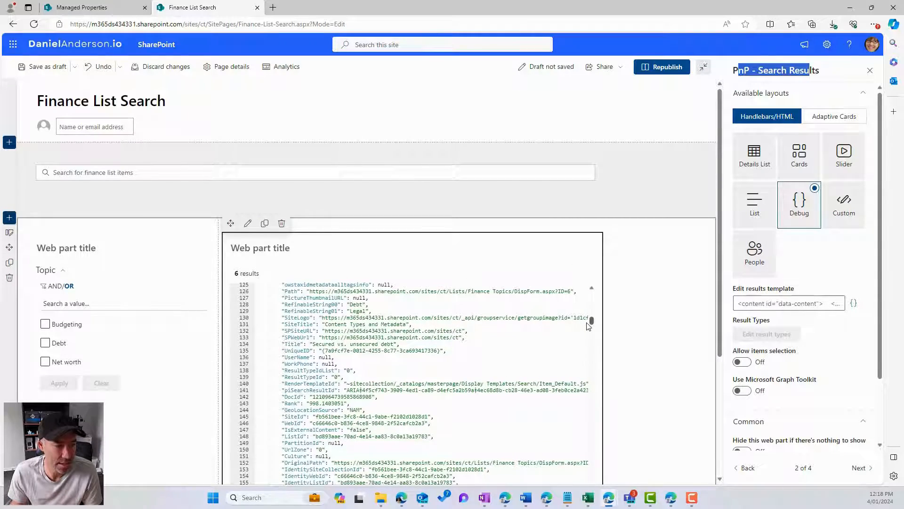
scroll(589, 325, down, 8)
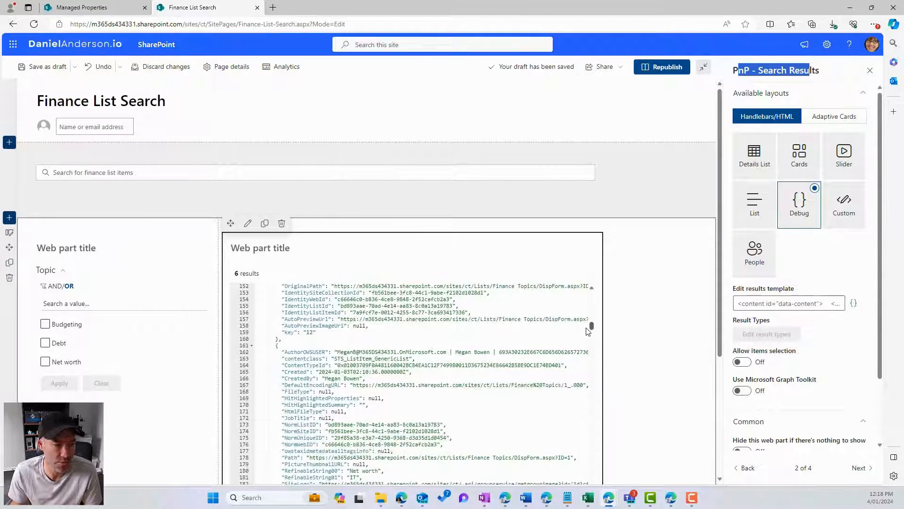
scroll(287, 311, down, 5)
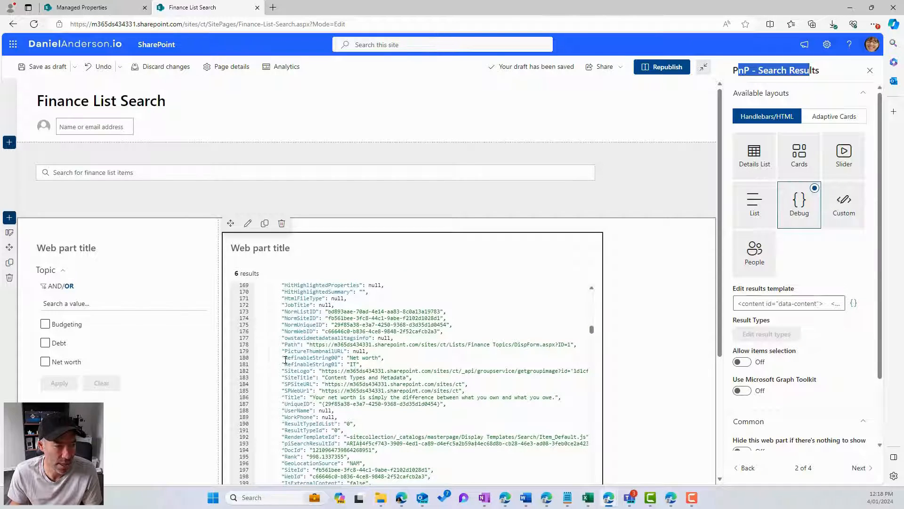
drag(283, 359, 386, 362)
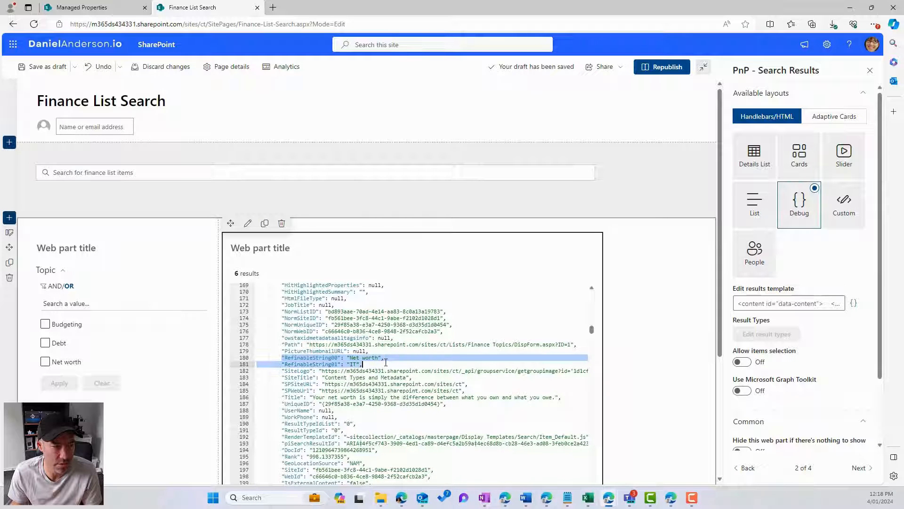
scroll(395, 361, up, 3)
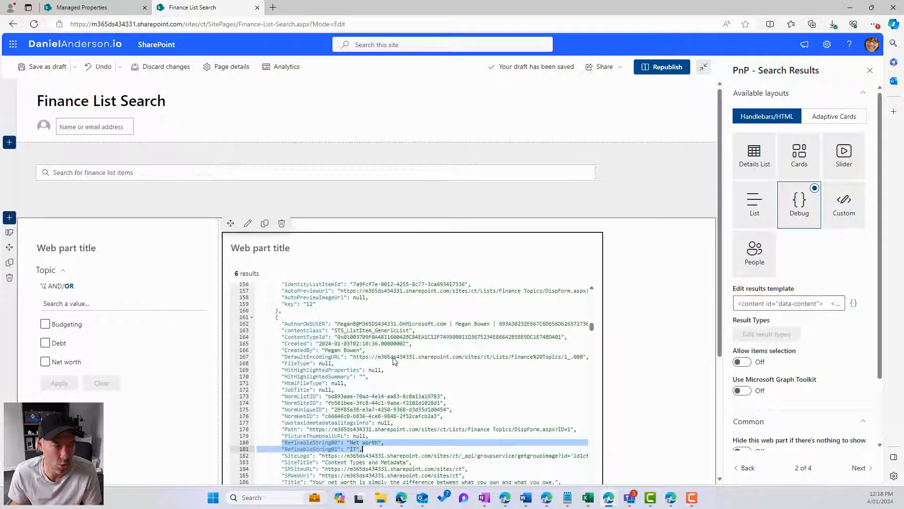
scroll(396, 358, down, 5)
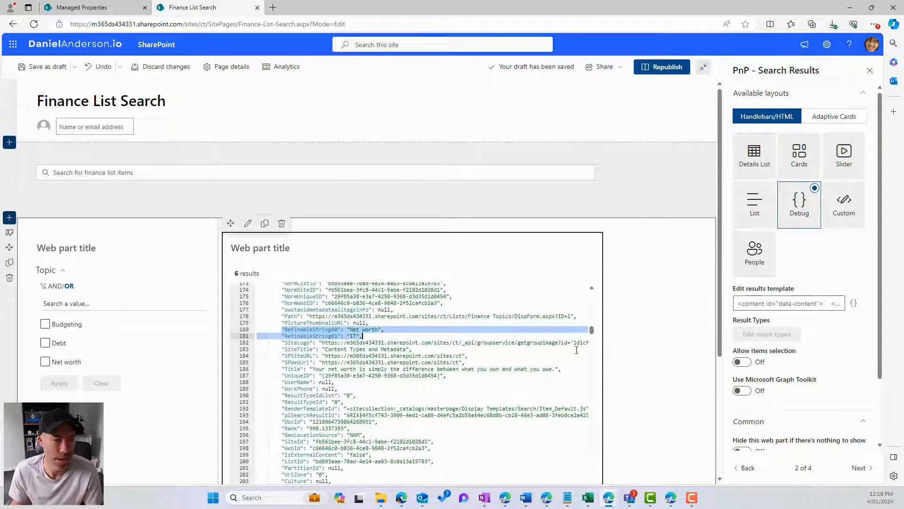
- Switch the search results layout to Cards and open the filter configuration of the PnP Search Filters web part
click(800, 162)
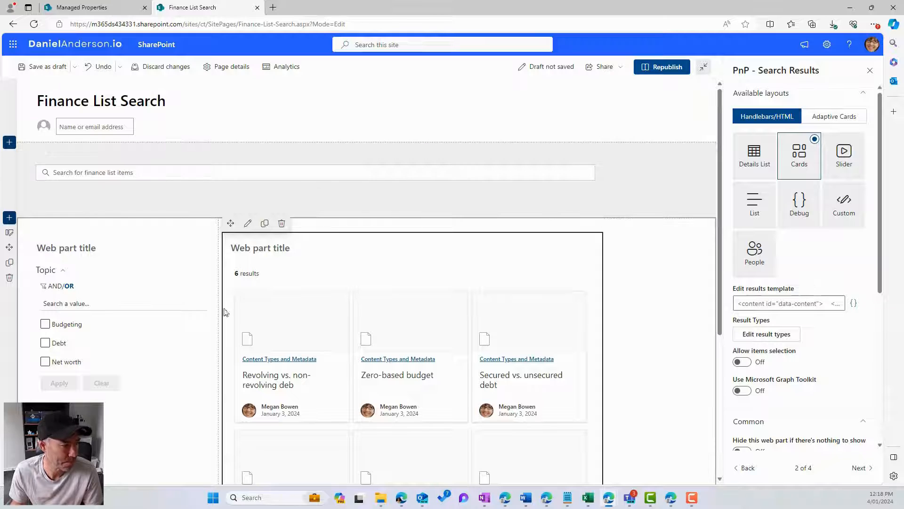
click(113, 337)
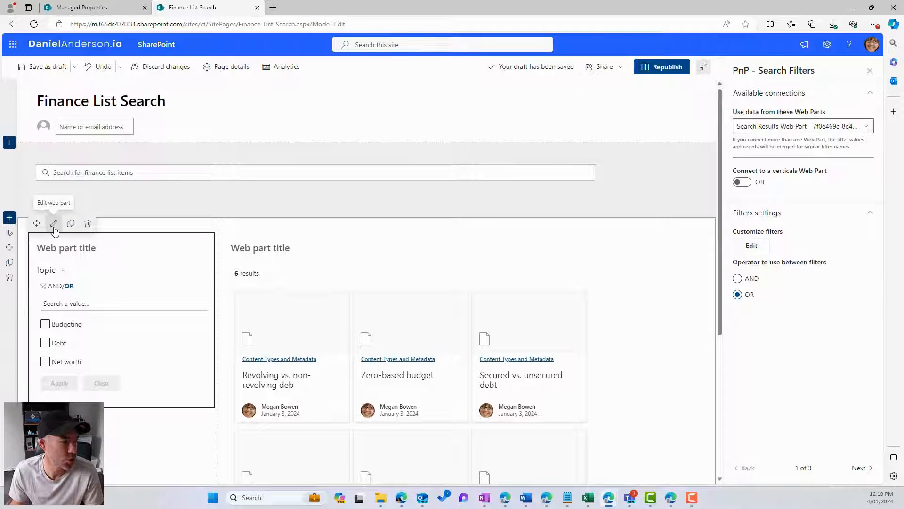
click(756, 245)
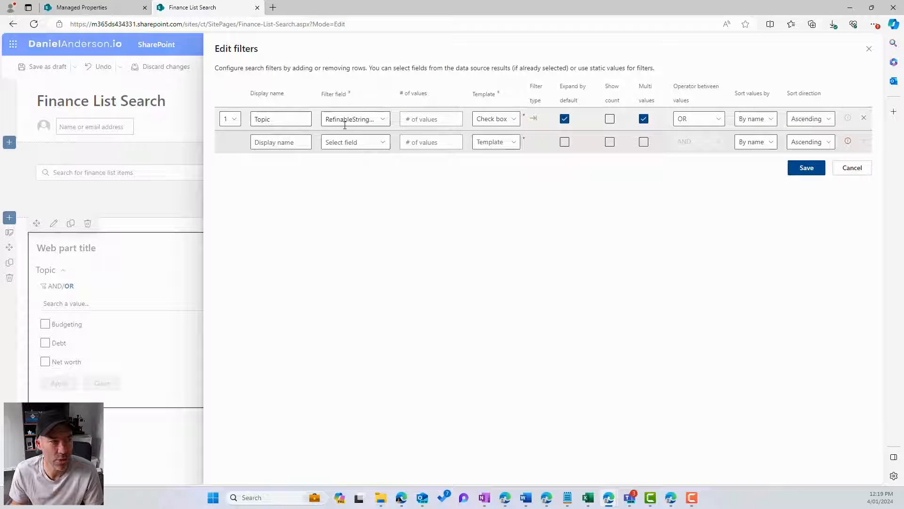
click(369, 119)
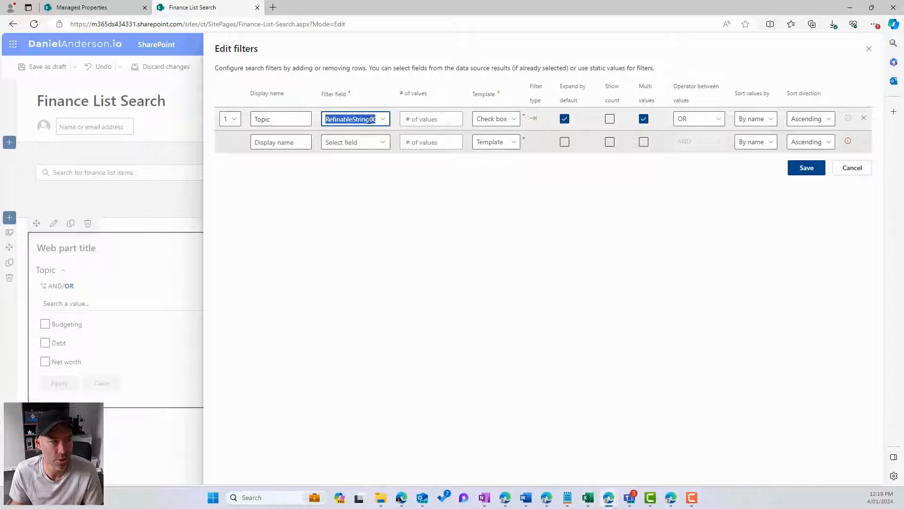
- Fill in a second filter row with the display name Functional Area and the filter field RefinableString01
click(288, 144)
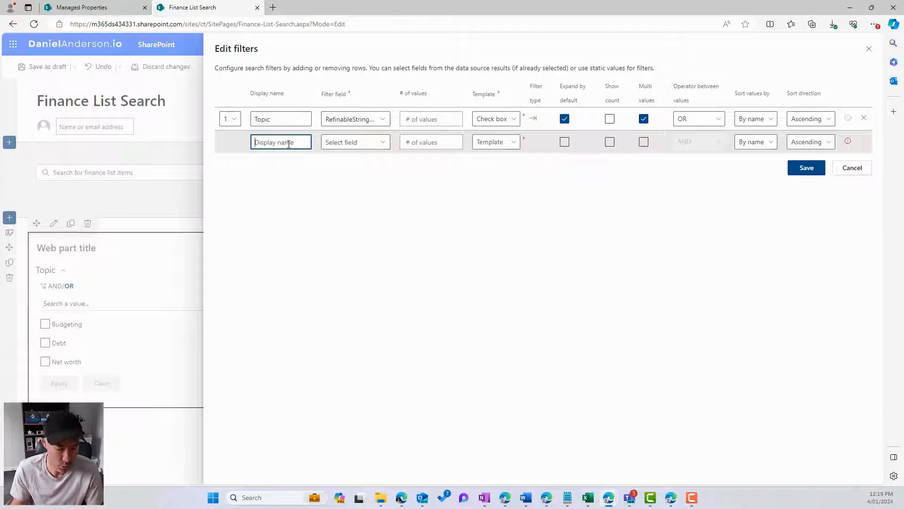
text(Functio)
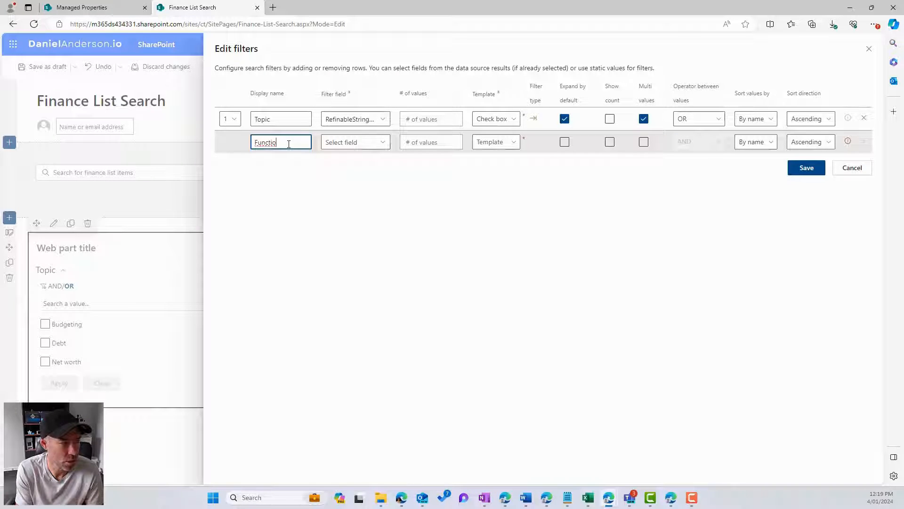
text(nal Area)
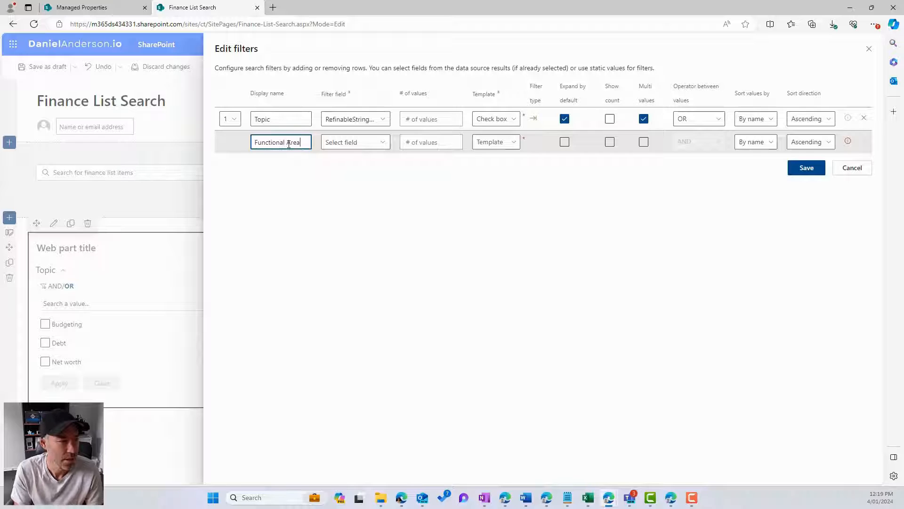
click(391, 143)
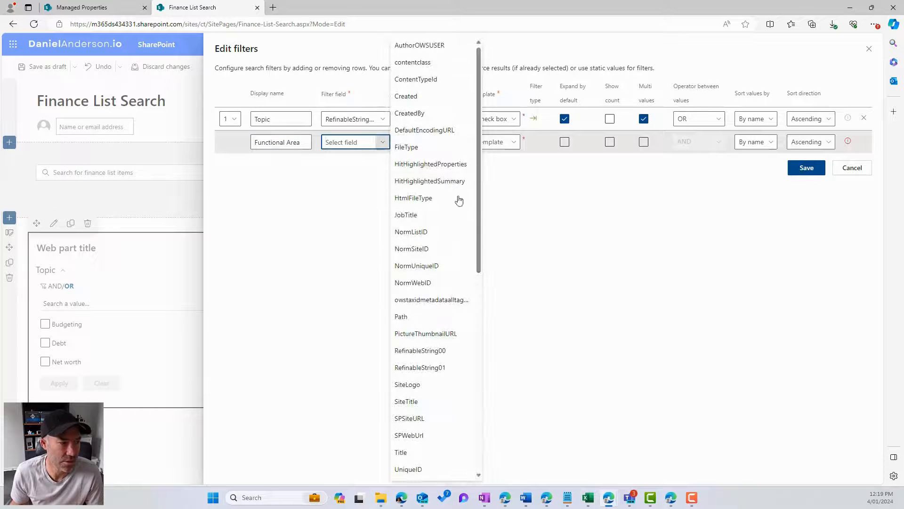
scroll(480, 182, down, 3)
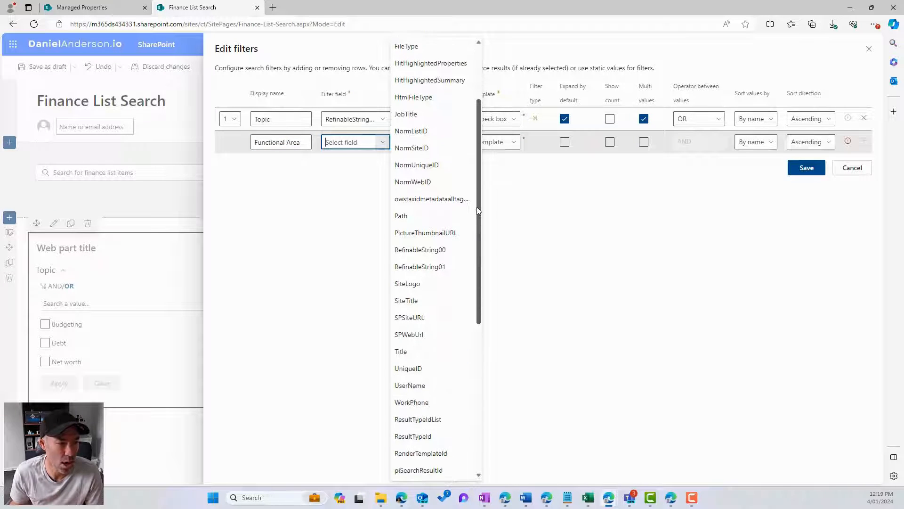
click(440, 265)
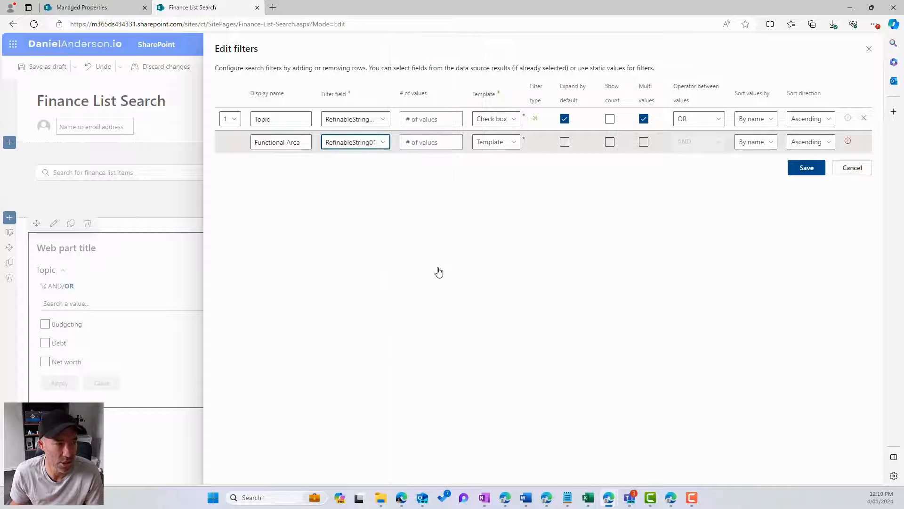
- Give the Functional Area filter the Check box template, expand it by default, and allow multiple values with the OR operator
click(513, 142)
click(512, 158)
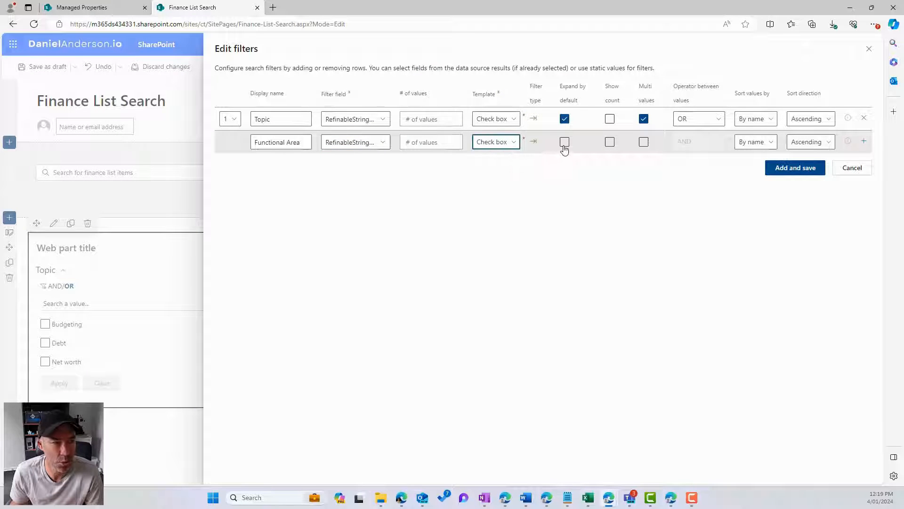
click(565, 142)
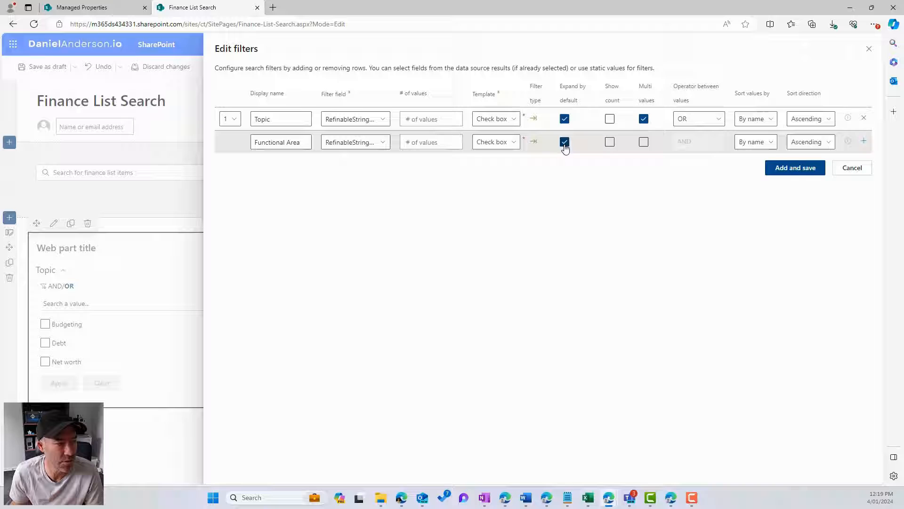
click(643, 143)
click(699, 143)
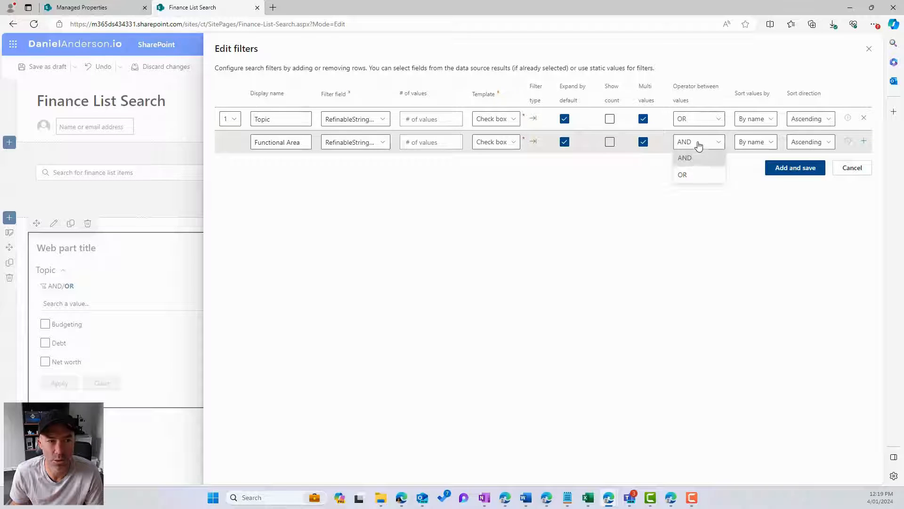
click(689, 176)
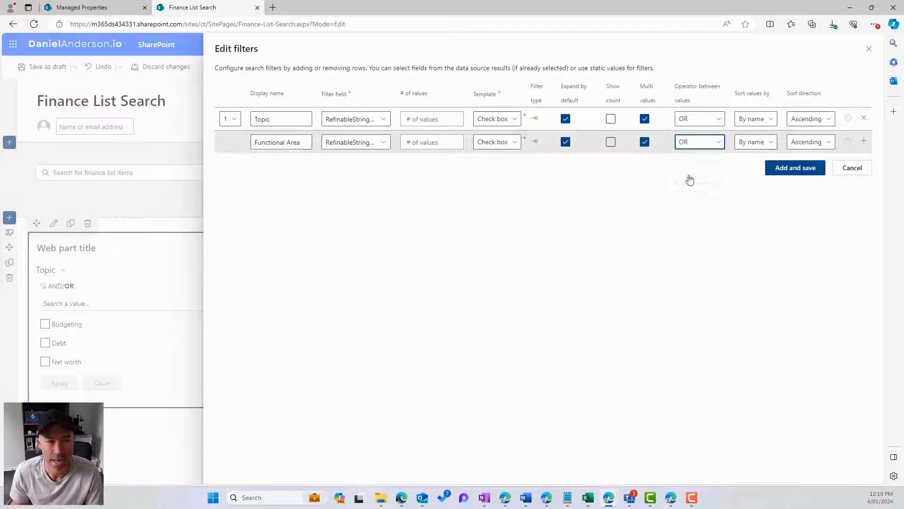
- Add and save the Functional Area filter, and republish the page to review both filters
click(804, 173)
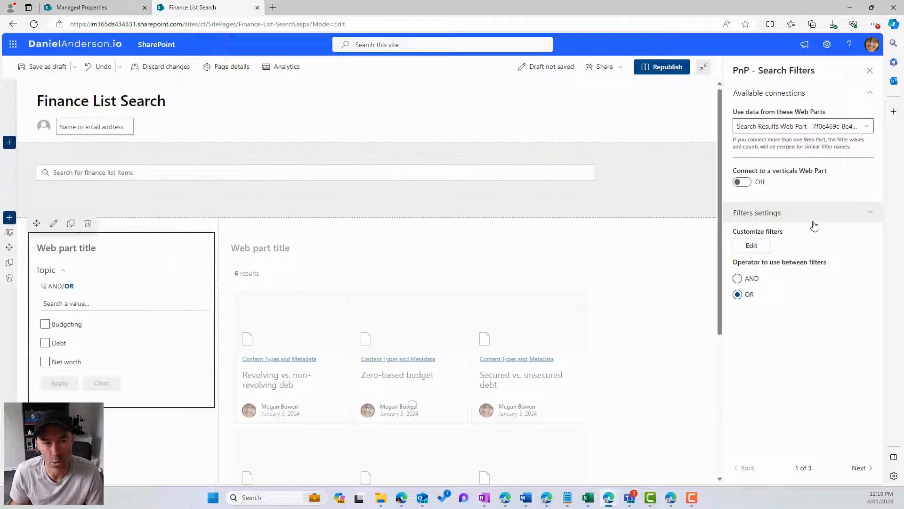
click(668, 67)
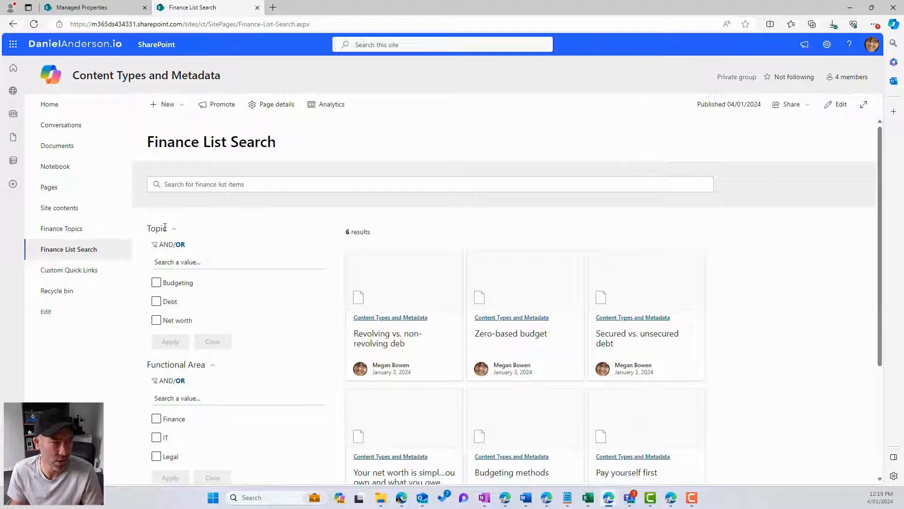
scroll(178, 233, down, 2)
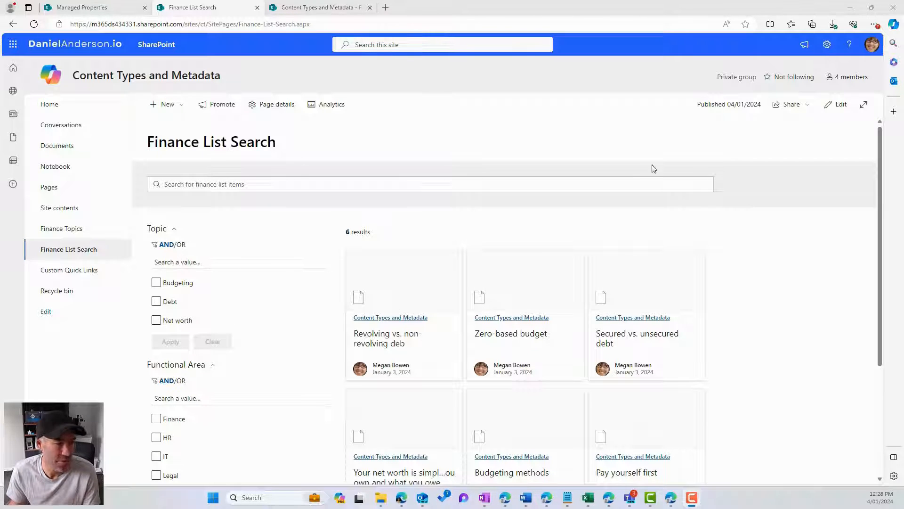
- Edit the page again, set the operator between filters to AND in the Search Filters web part, and republish it
click(841, 105)
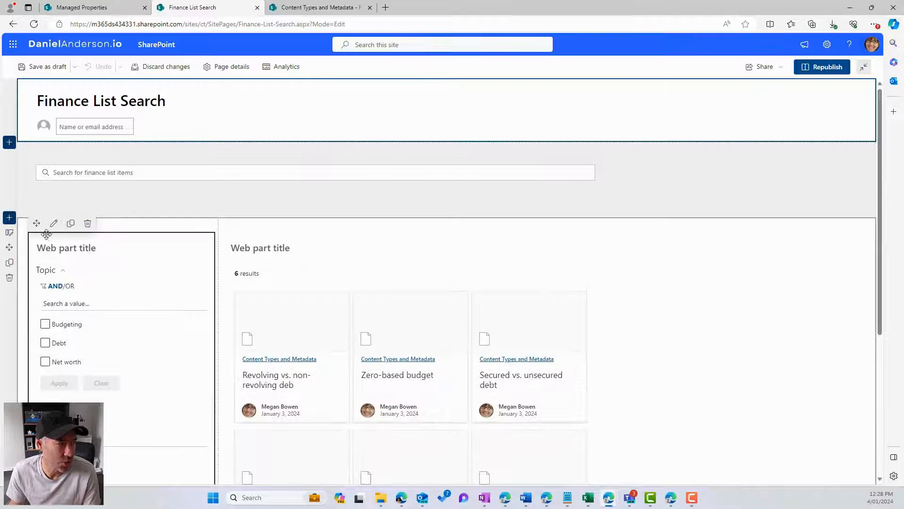
click(53, 223)
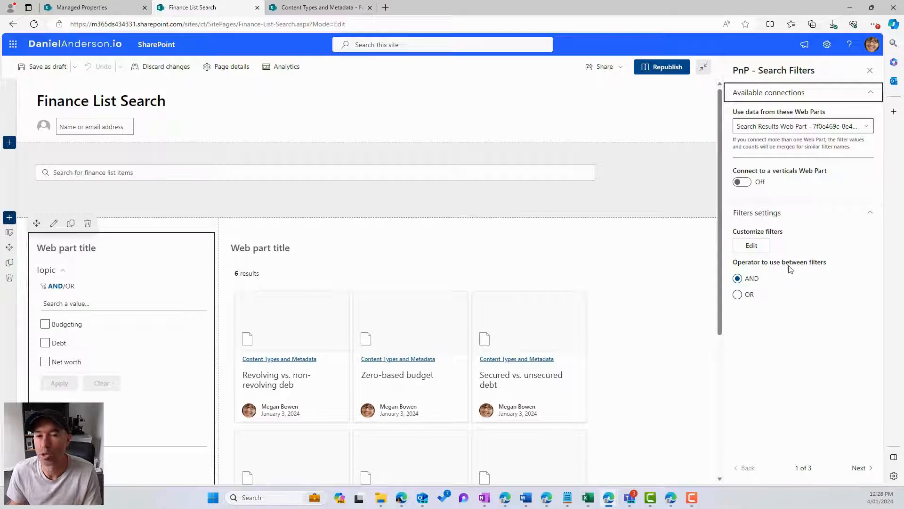
click(743, 295)
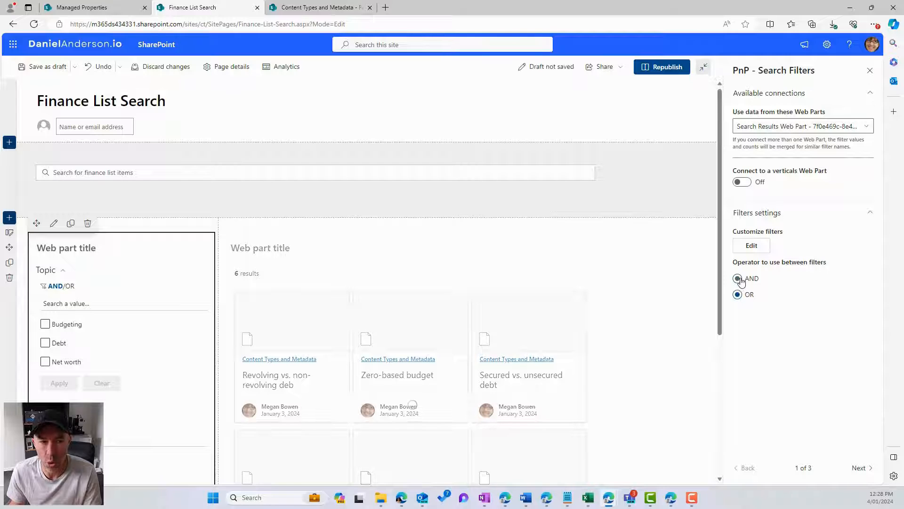
click(738, 279)
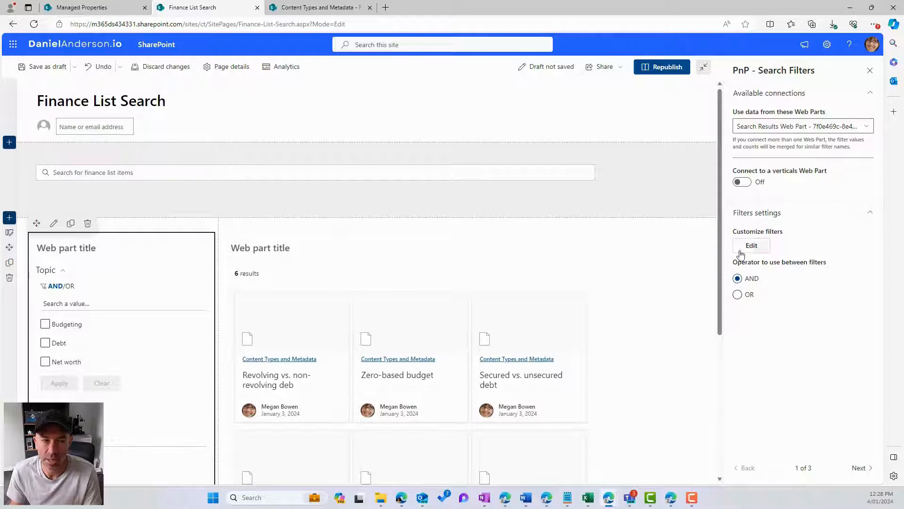
click(673, 68)
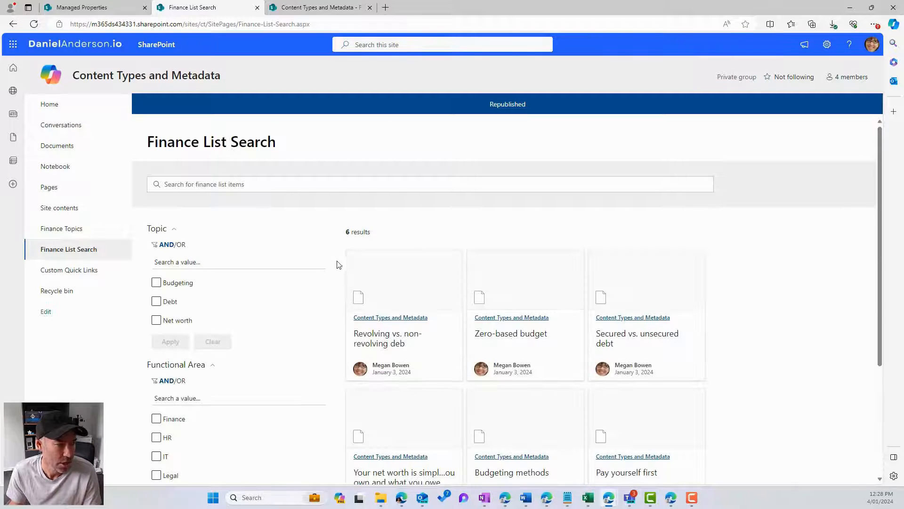
- Filter the results by the Topic Budgeting and the Functional Area Finance
click(157, 284)
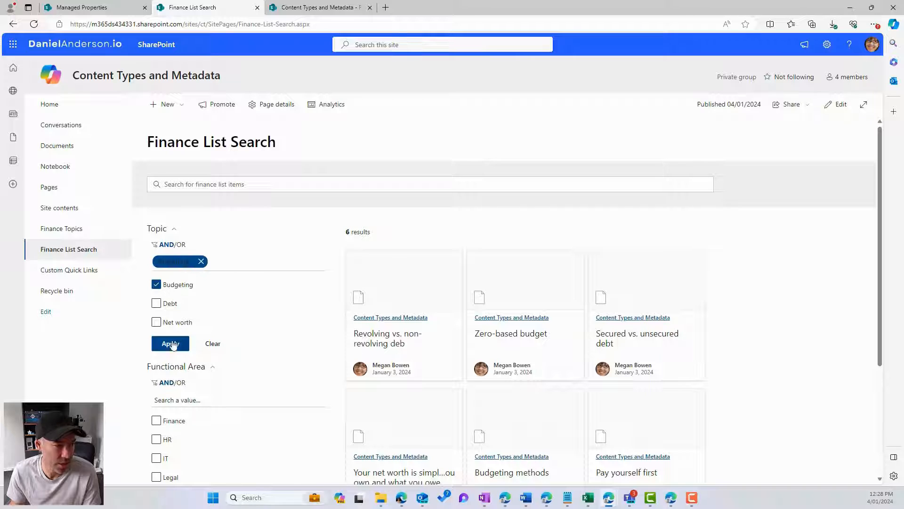
click(170, 342)
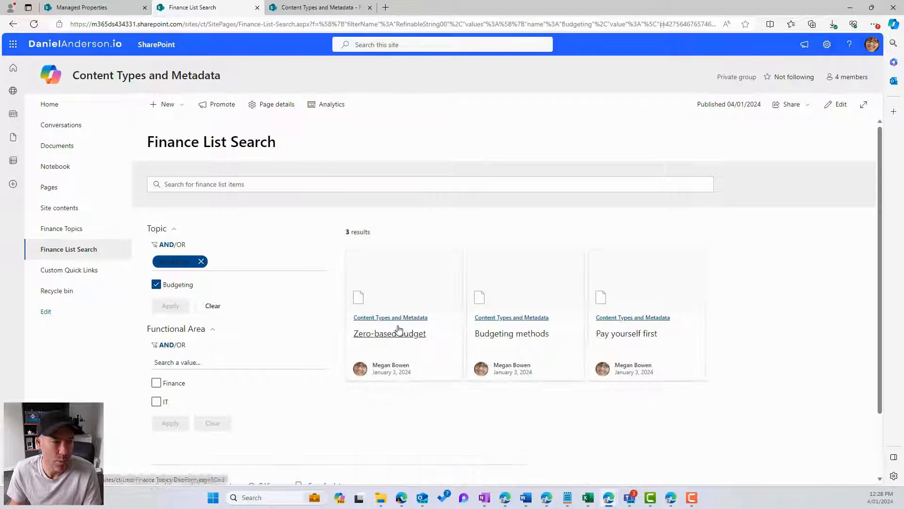
scroll(205, 308, down, 3)
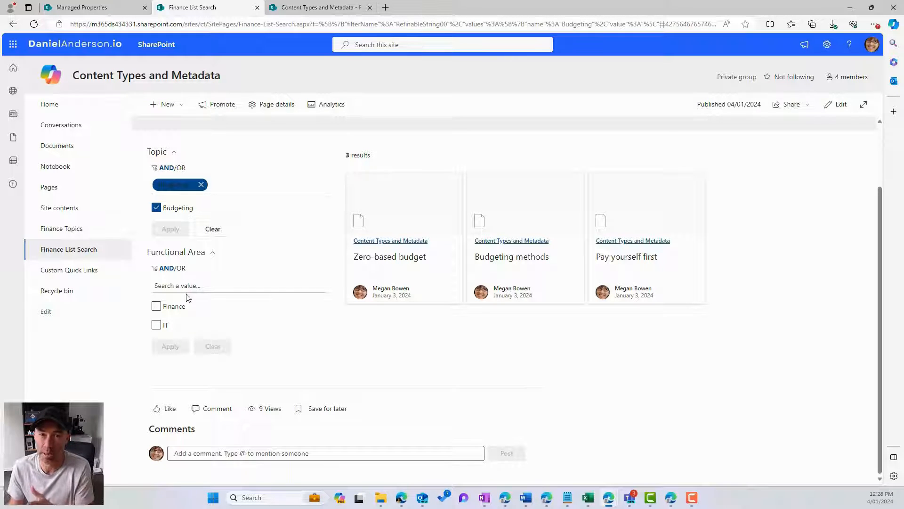
click(156, 307)
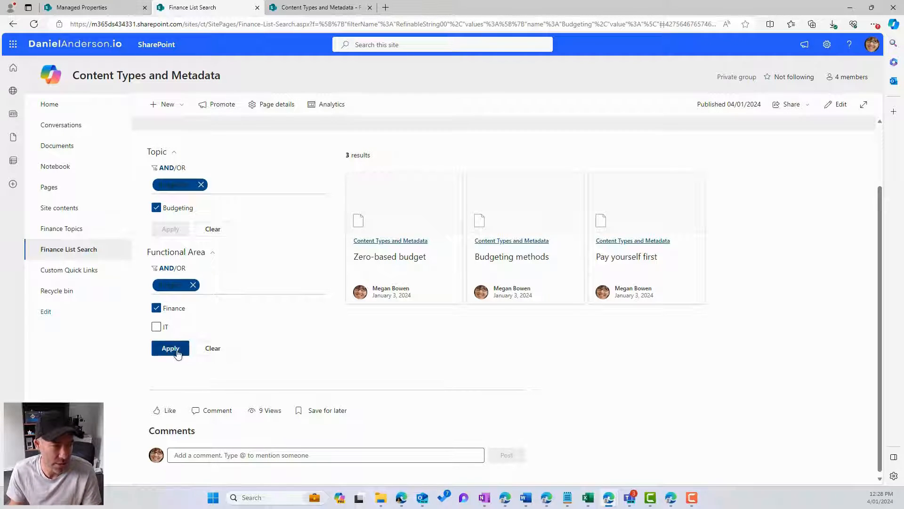
click(176, 352)
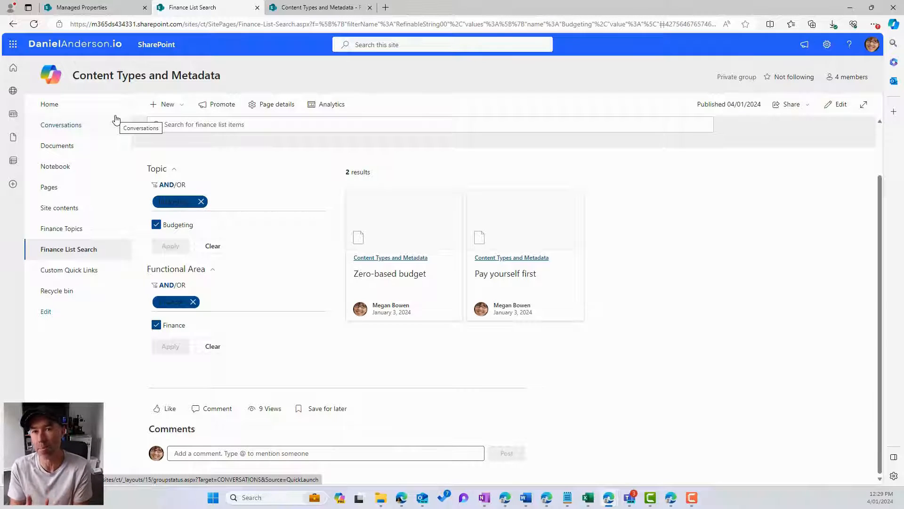
- Return to the site collection's Managed Properties page and open the Crawled Properties view
click(81, 7)
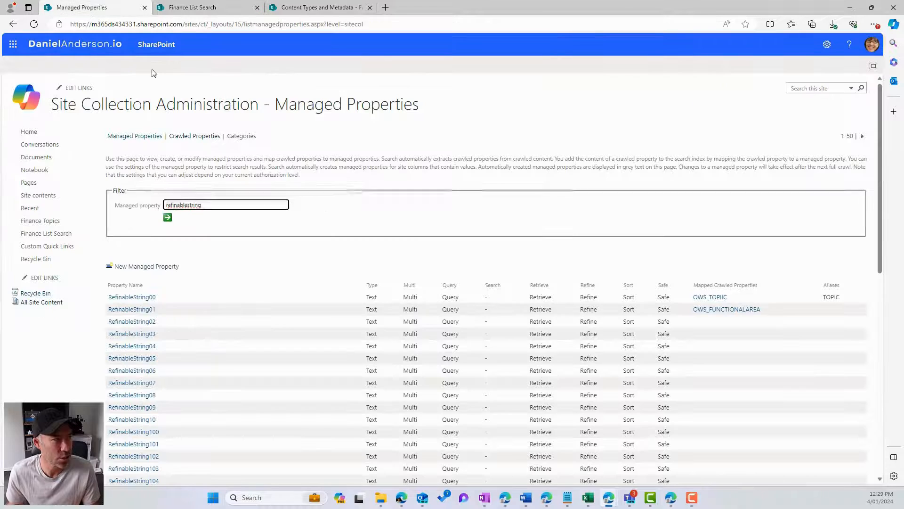
click(195, 138)
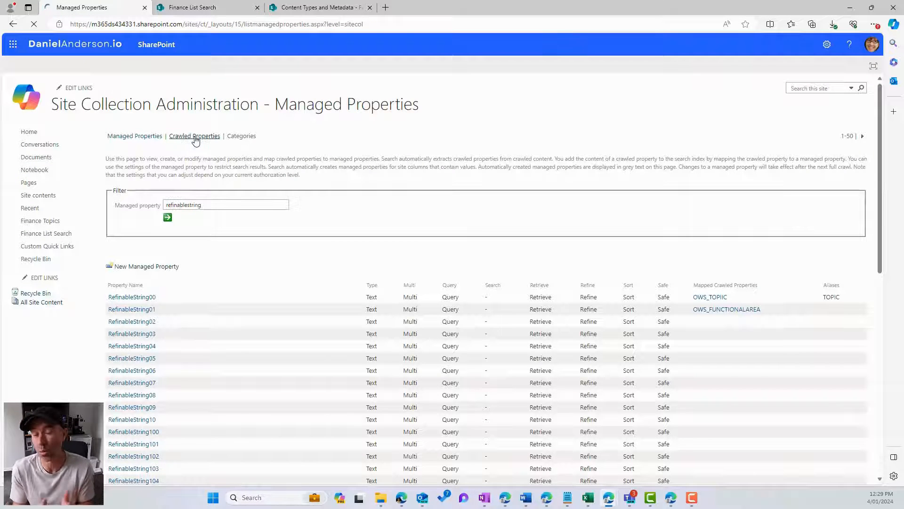